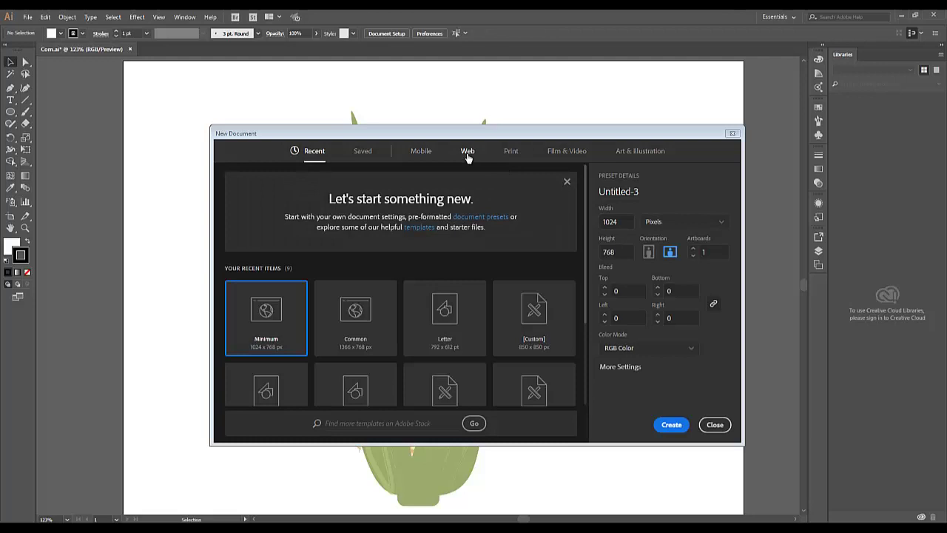
Step: Create a new document named Corn from the Web preset Minimum, 1024 x 768 px
click(467, 155)
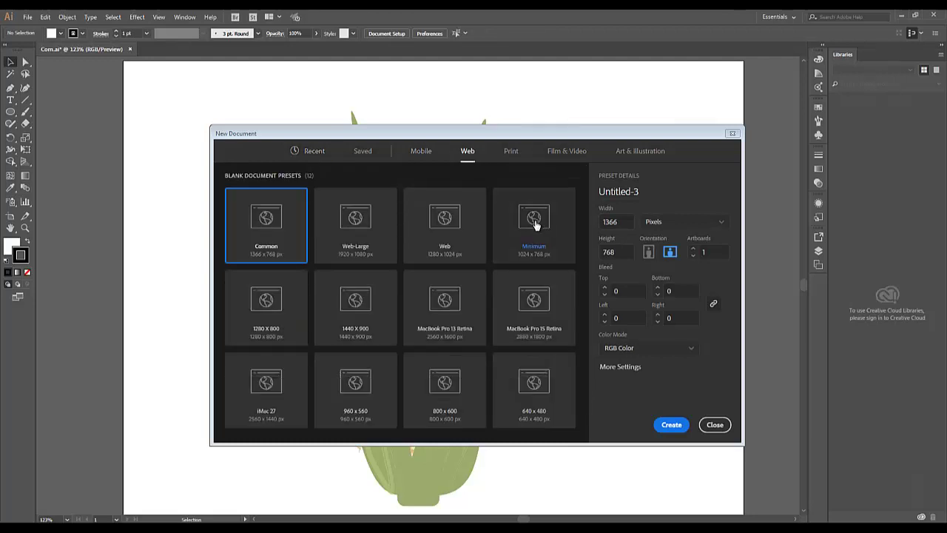
click(534, 219)
key(ctrl+a)
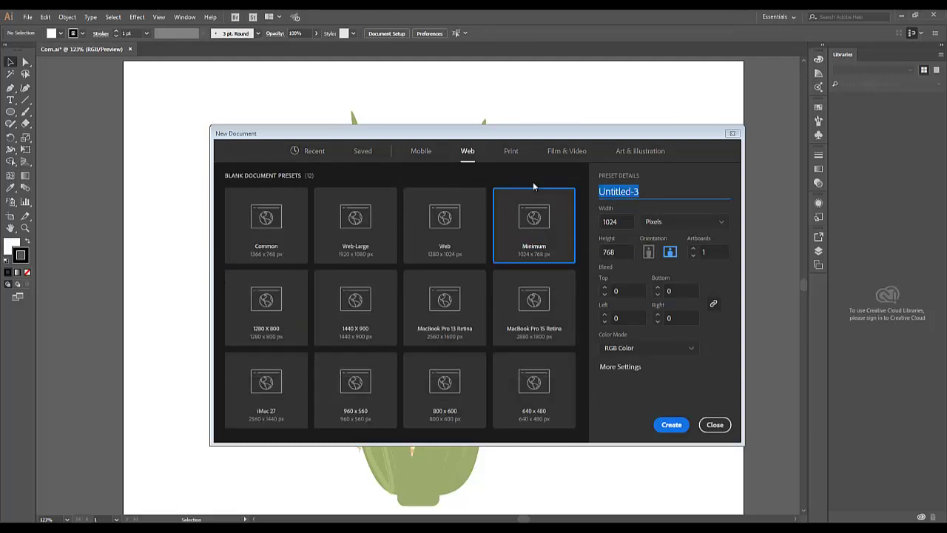
text(Corn)
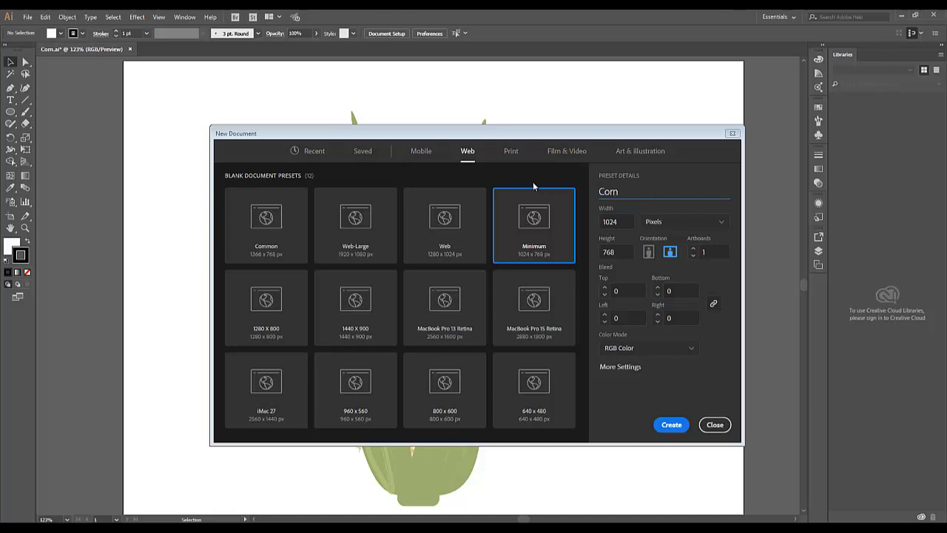
click(671, 424)
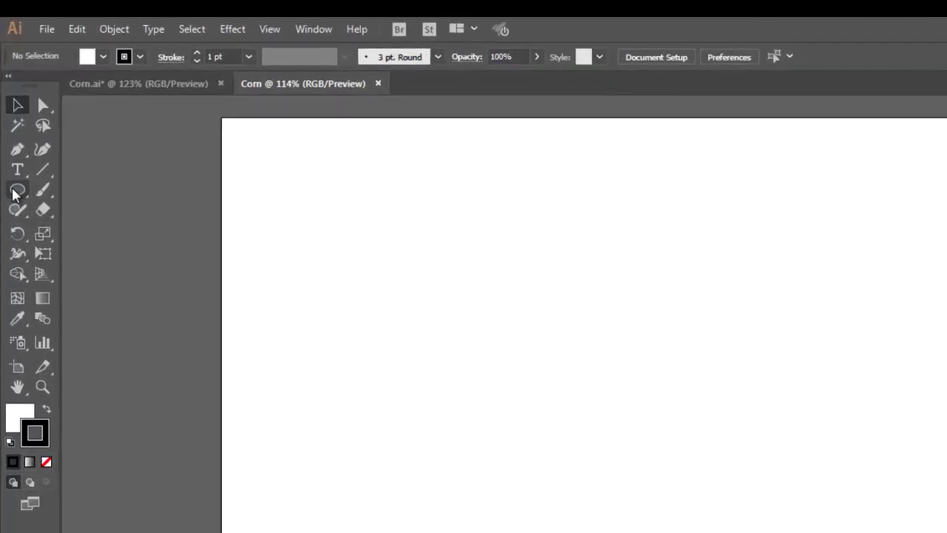
Step: Draw a tall ellipse about 224 x 600 px in the middle of the artboard and remove its stroke
click(10, 112)
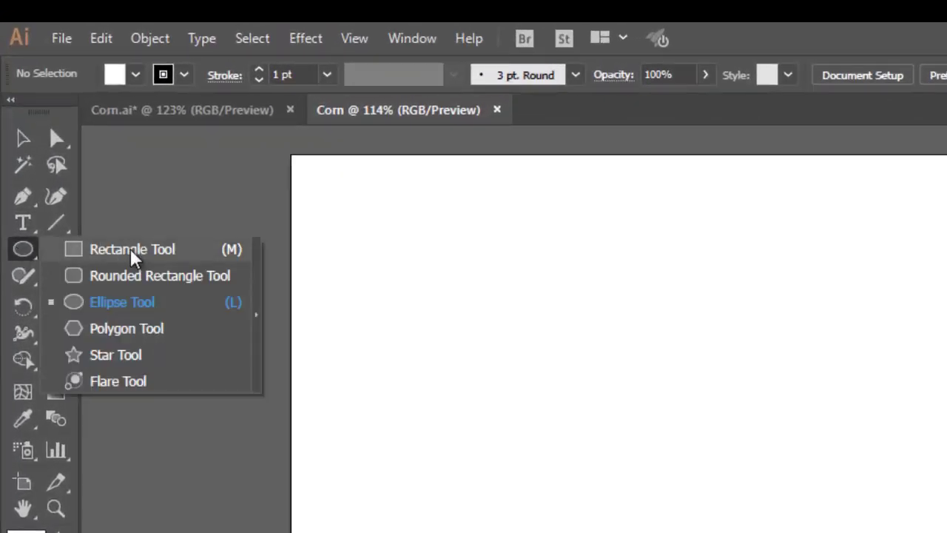
click(98, 304)
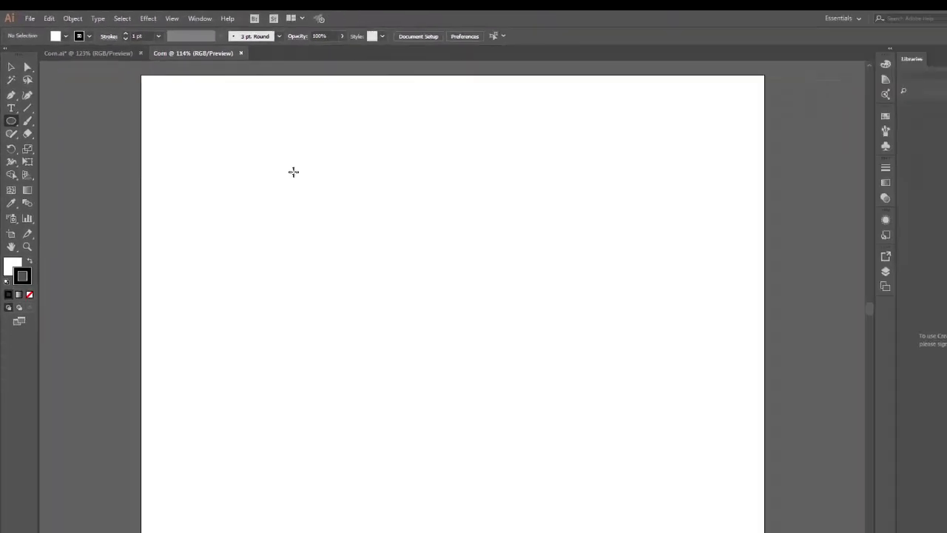
drag(364, 137, 489, 472)
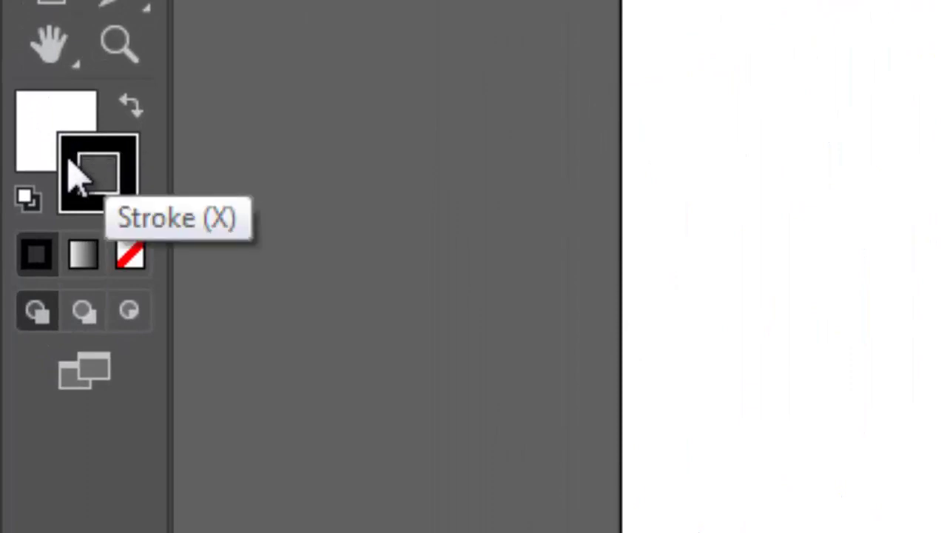
click(132, 257)
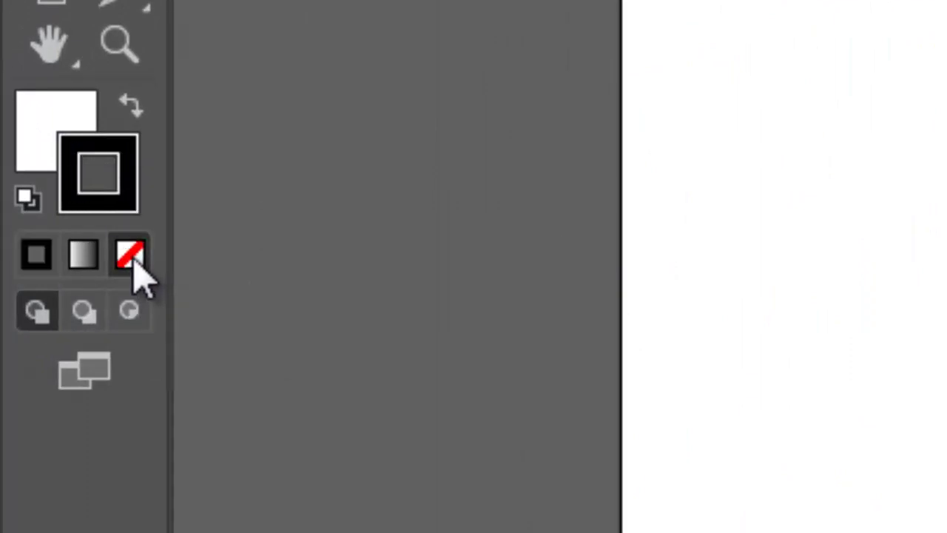
Step: Open the TRUMATCH color book swatch library and fill the ellipse with a light golden yellow
click(62, 142)
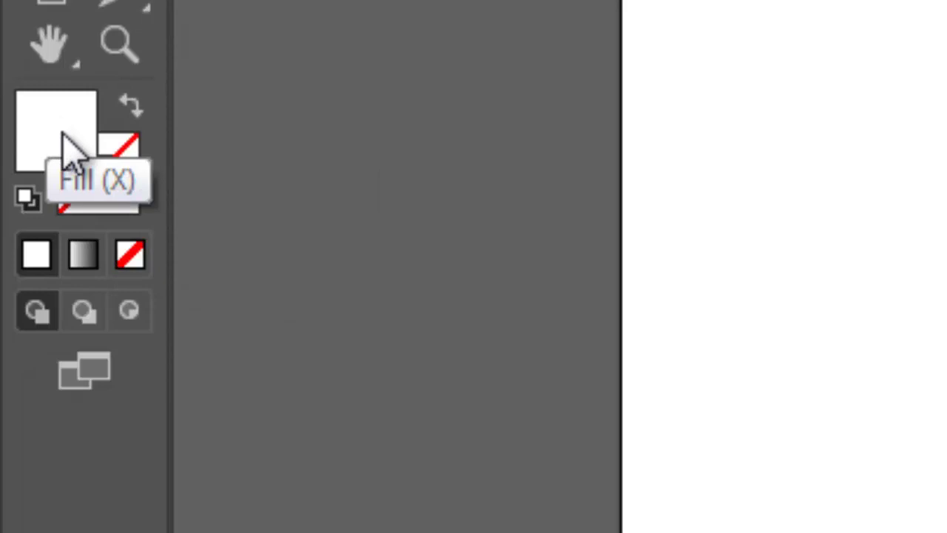
key(x)
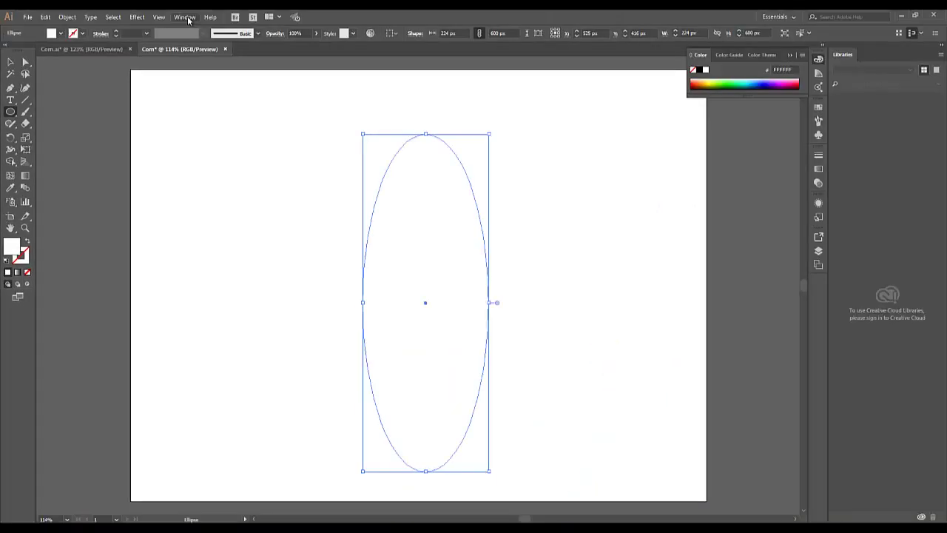
click(185, 17)
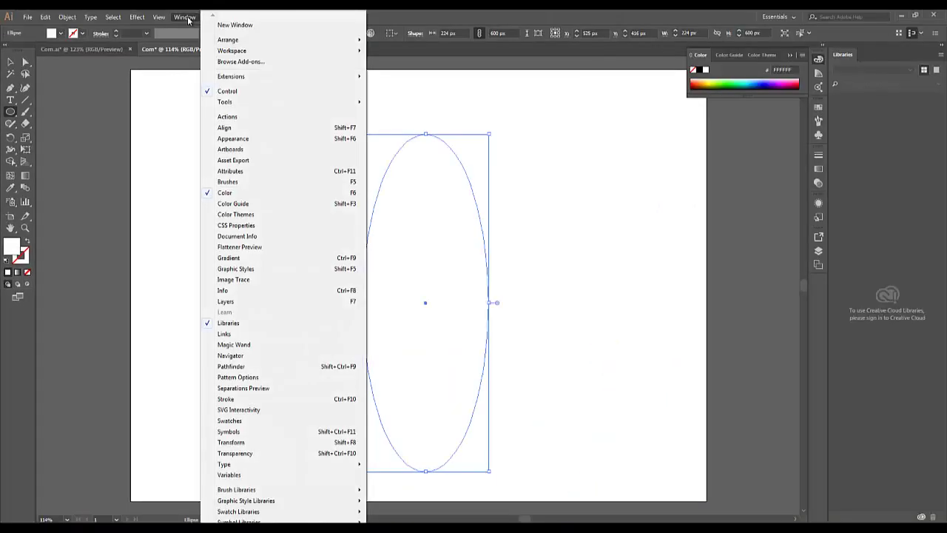
click(228, 421)
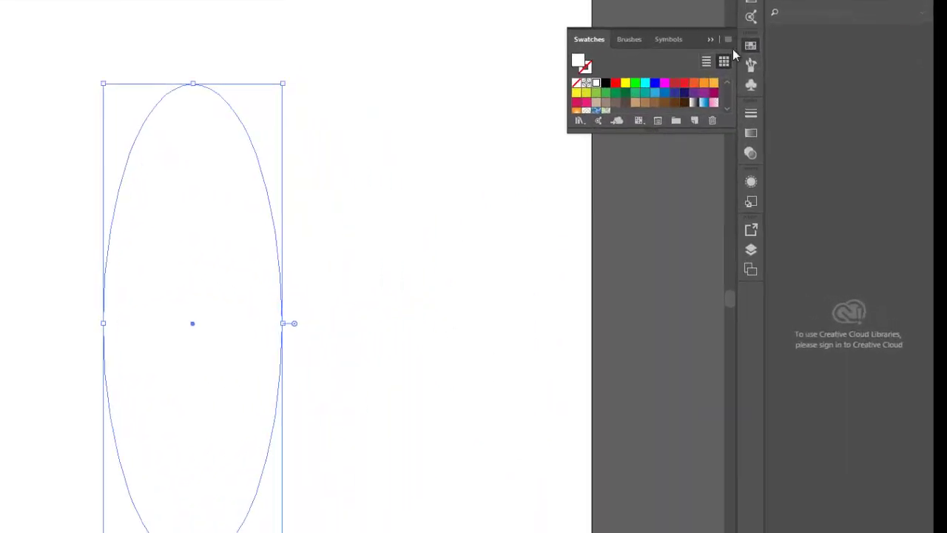
click(728, 40)
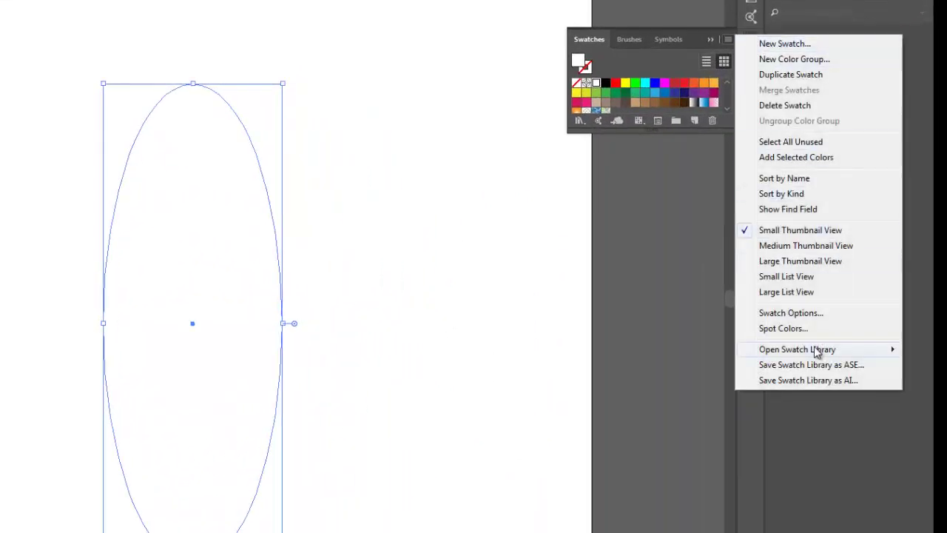
mouse_move(814, 352)
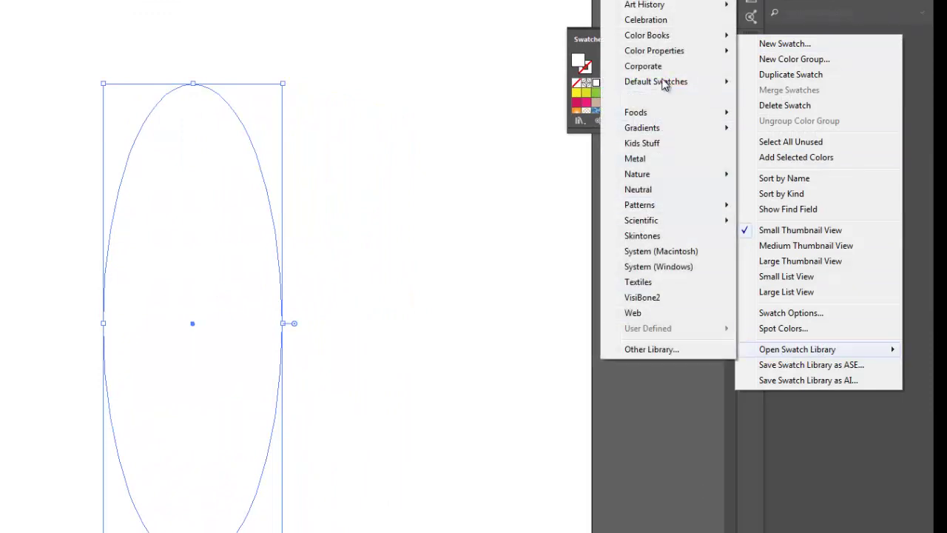
mouse_move(651, 41)
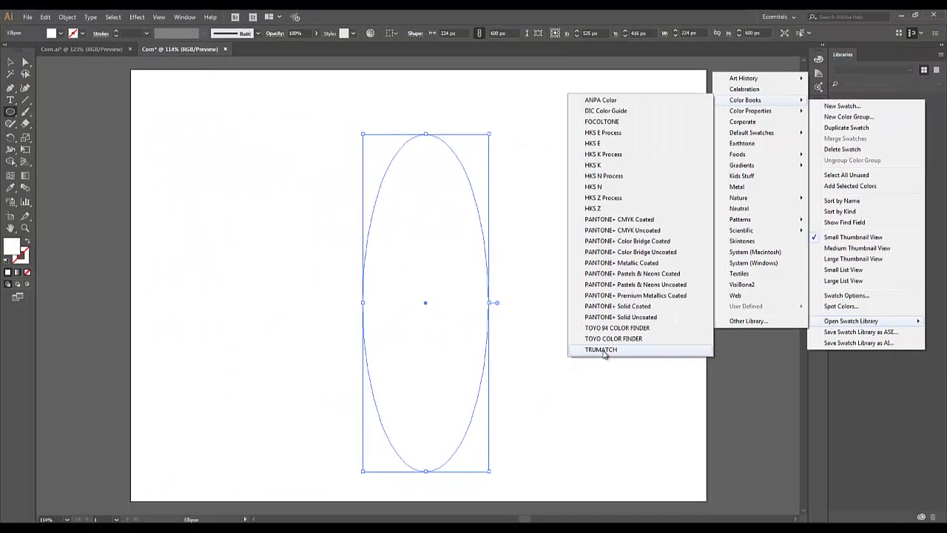
click(601, 350)
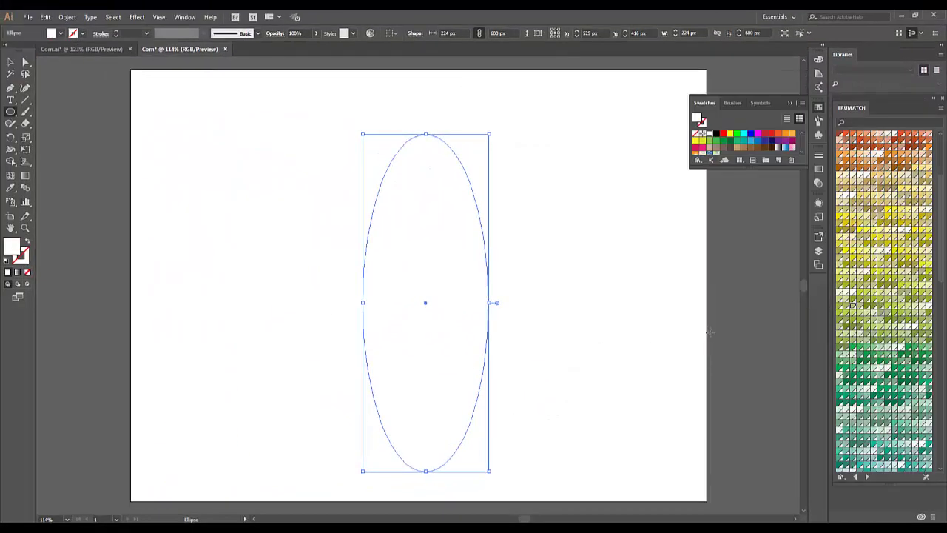
click(867, 197)
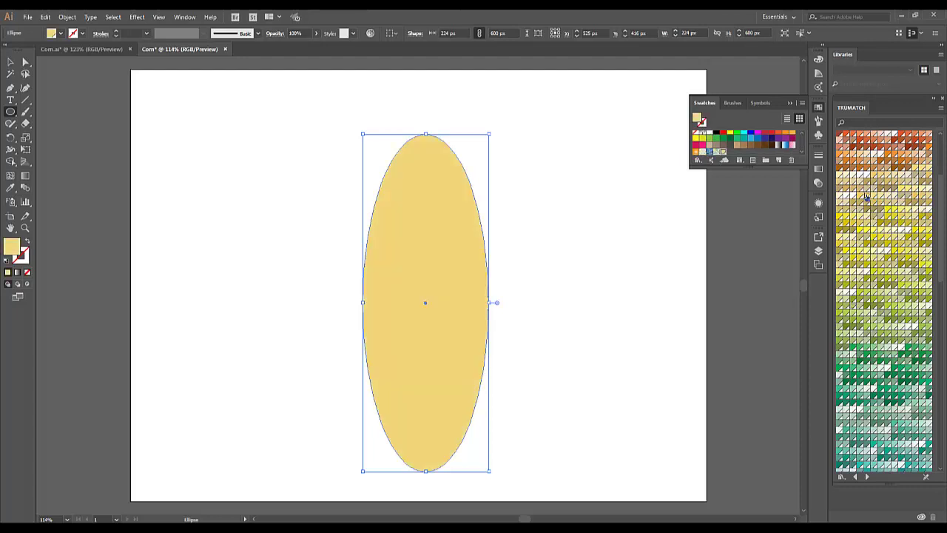
Step: Widen the ellipse's bottom by extending both direction handles of its bottom anchor point outward by similar amounts
click(24, 64)
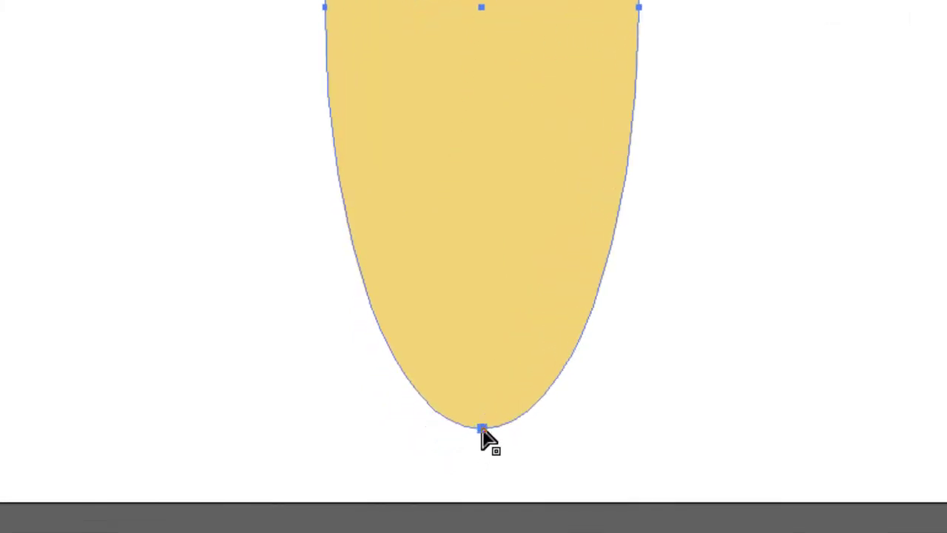
click(481, 430)
click(481, 429)
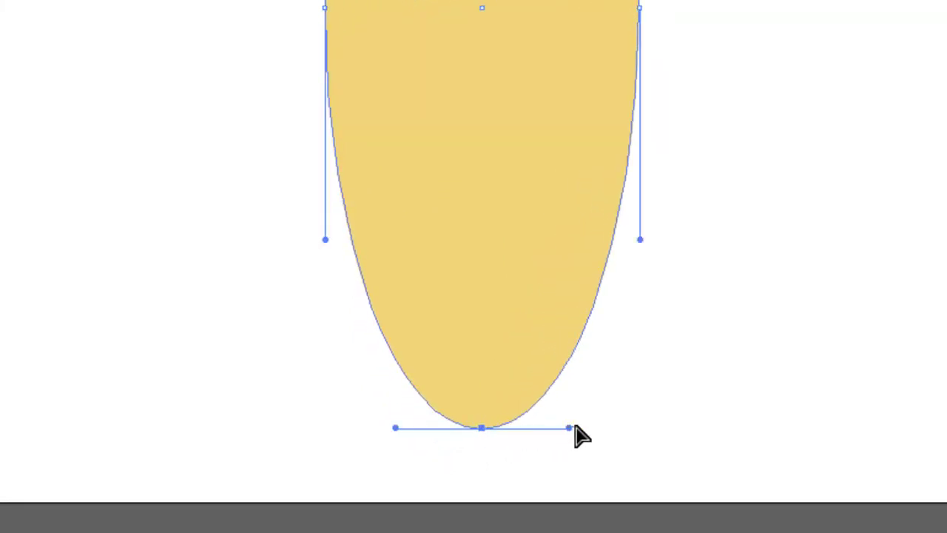
click(575, 426)
click(481, 429)
drag(570, 428, 647, 427)
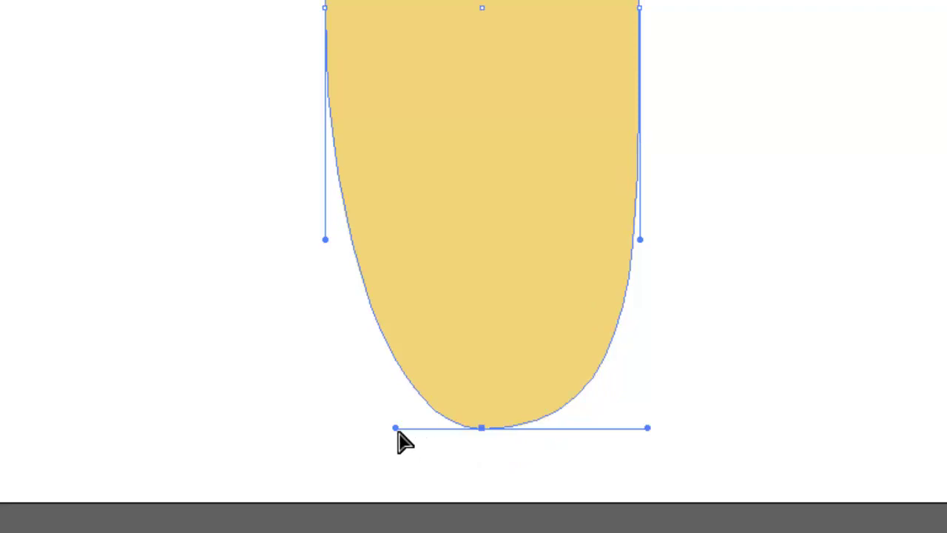
drag(395, 427, 309, 429)
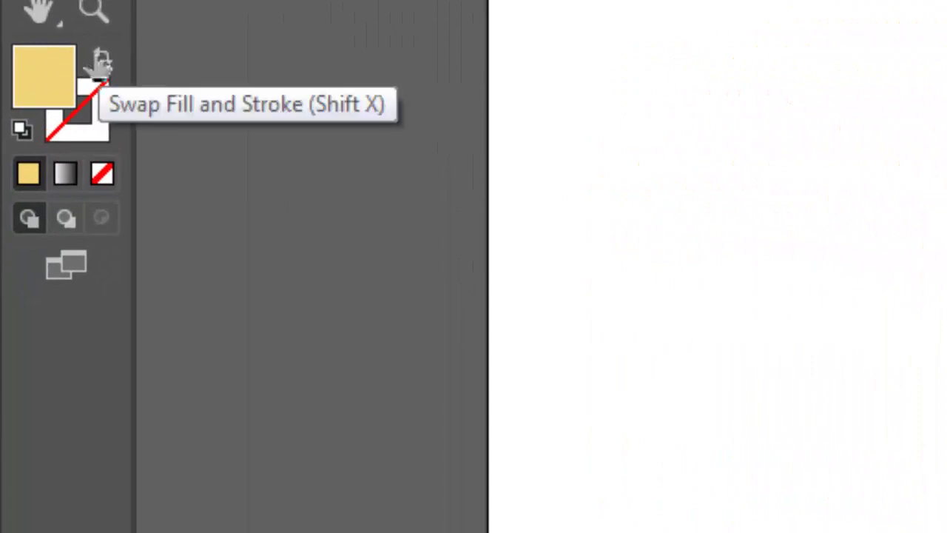
Step: Set the drawing colors to no fill and a darker golden TRUMATCH swatch for the stroke
click(104, 59)
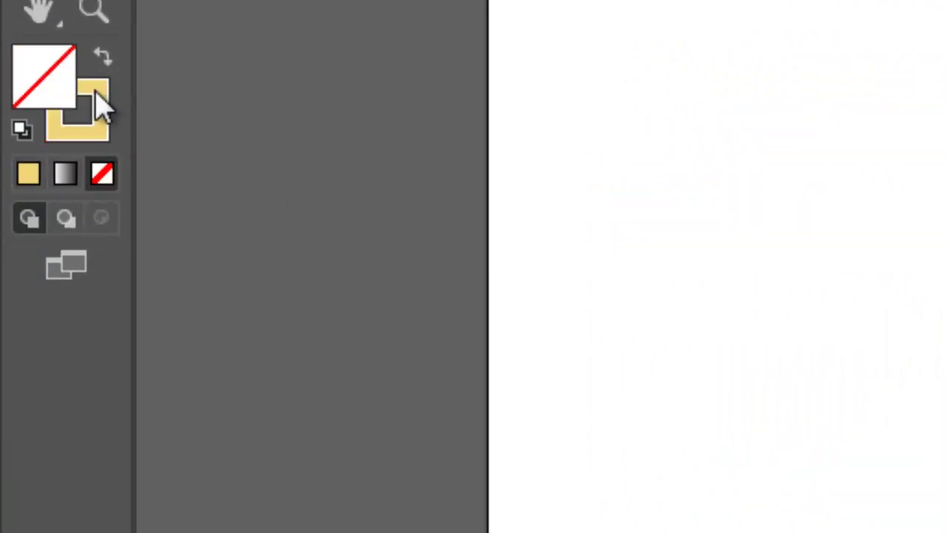
click(96, 103)
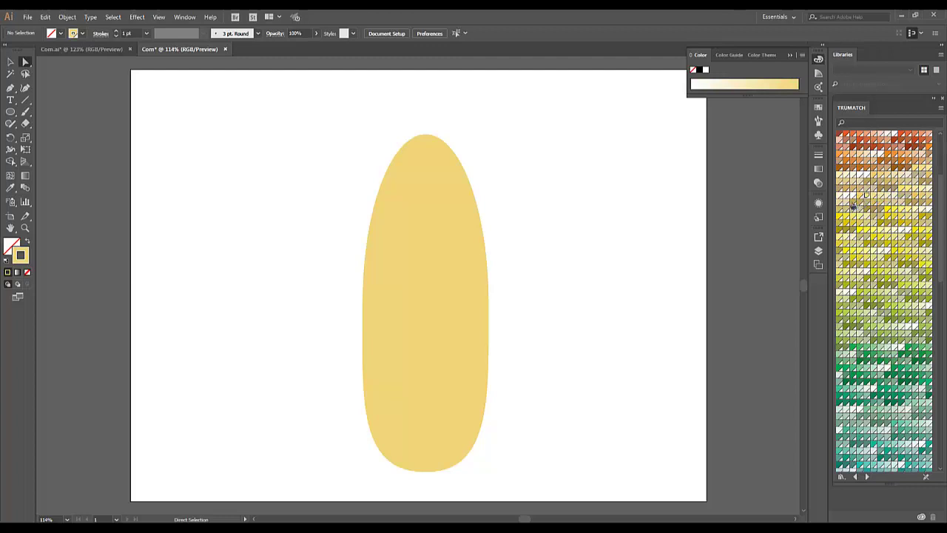
click(853, 204)
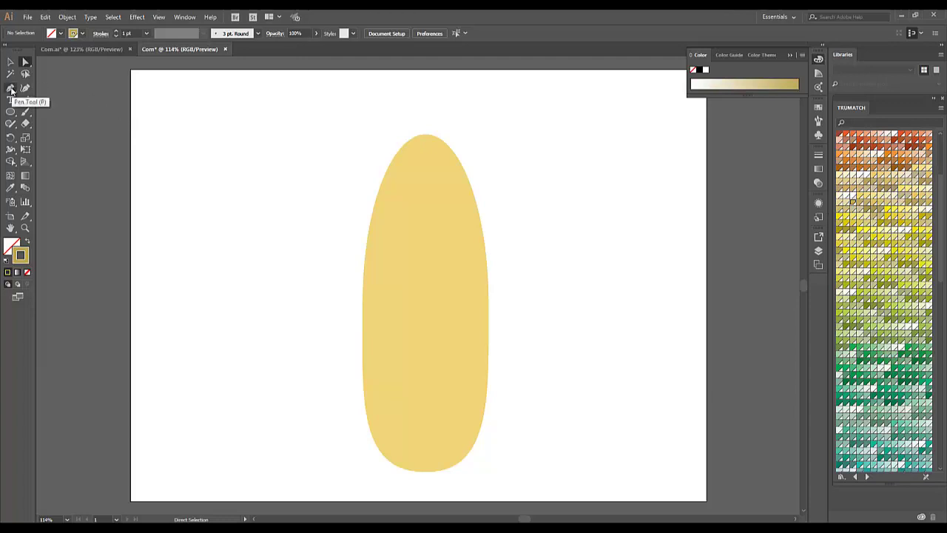
Step: Draw a straight vertical line with the Pen tool through the cob's center, from its top point to its bottom point
click(11, 89)
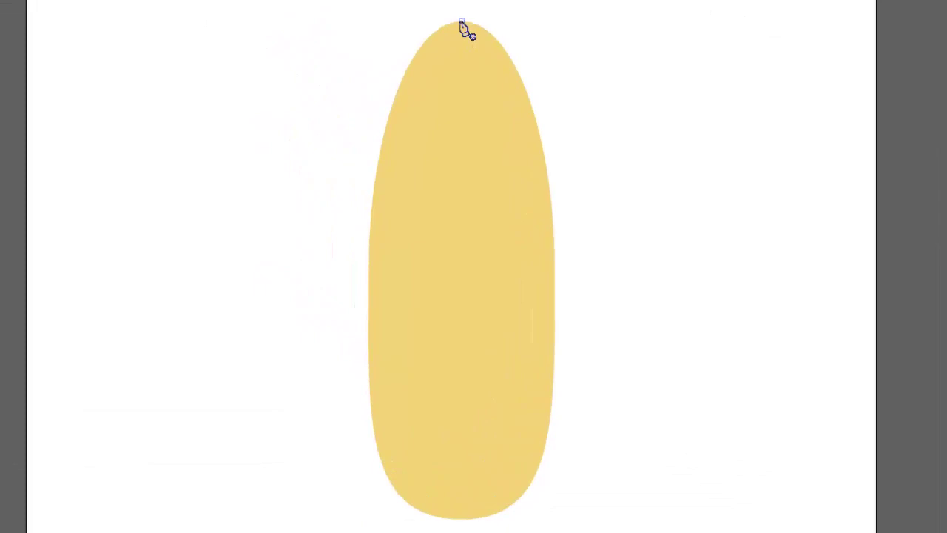
click(461, 23)
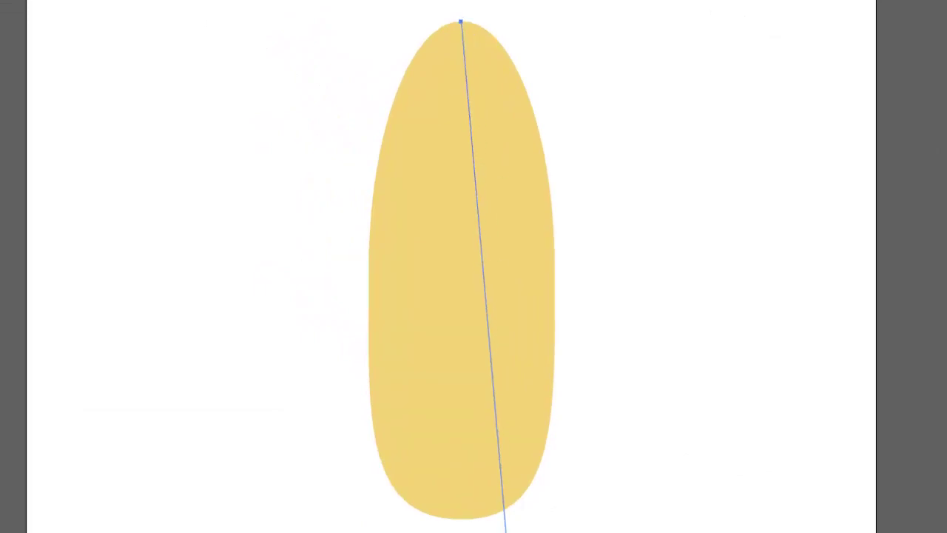
click(461, 519)
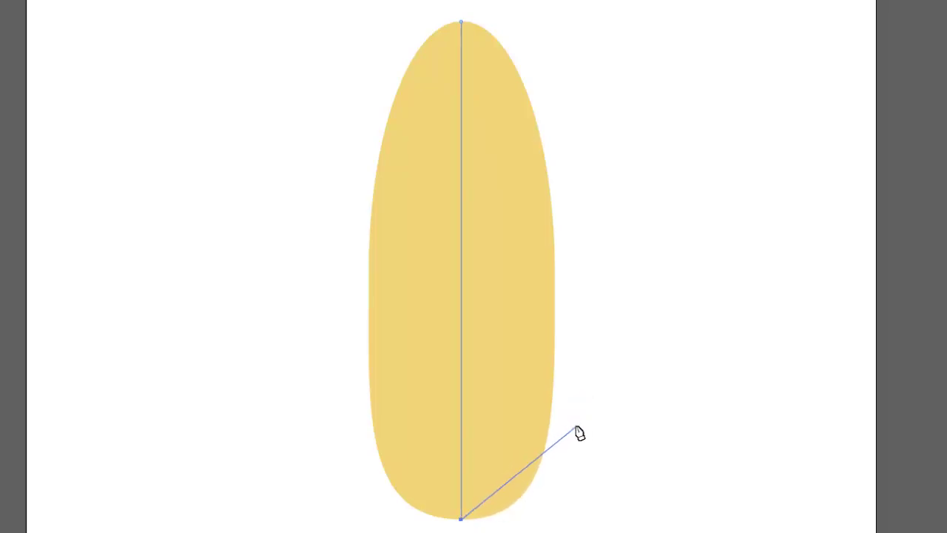
key(Escape)
Step: Draw three separate, roughly evenly spaced lines right of the center line, each running from the cob's upper edge to its lower edge
click(482, 29)
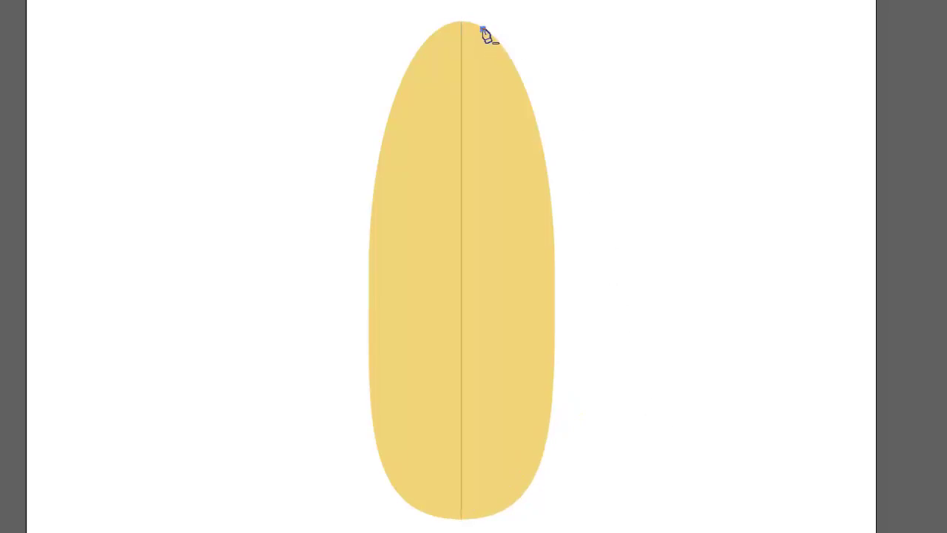
click(485, 516)
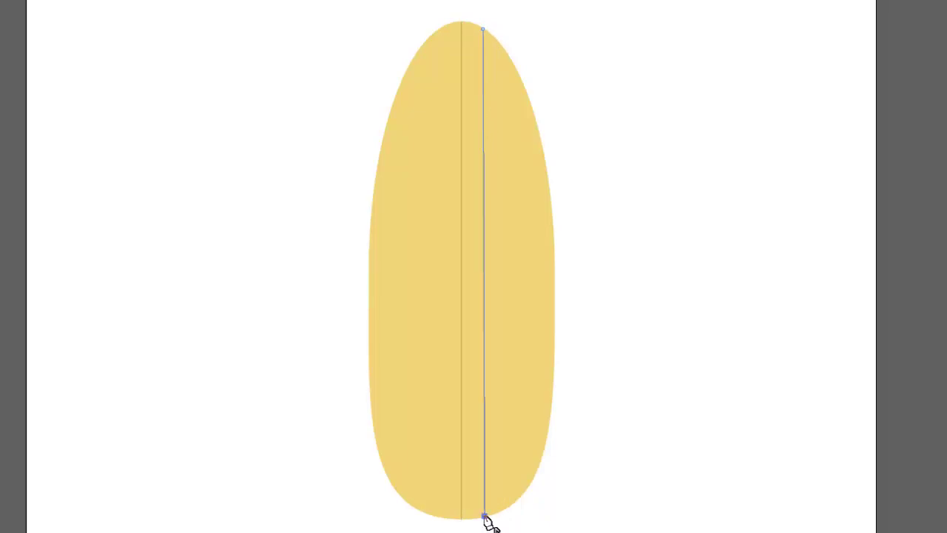
key(Escape)
click(507, 58)
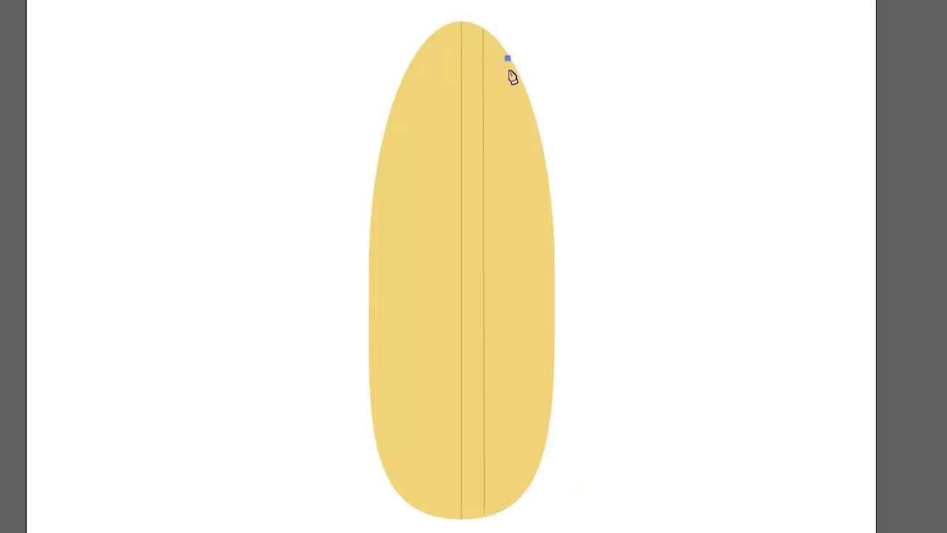
click(506, 514)
key(Escape)
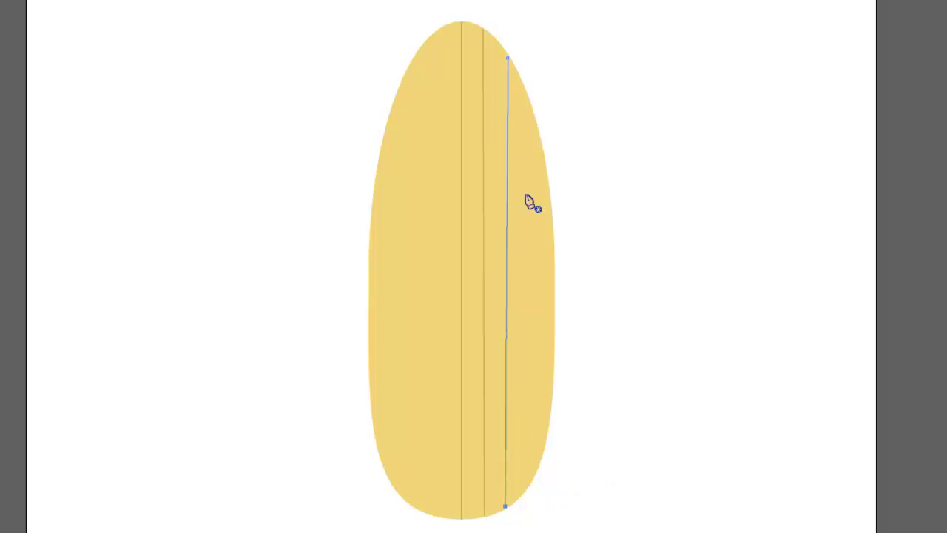
click(535, 133)
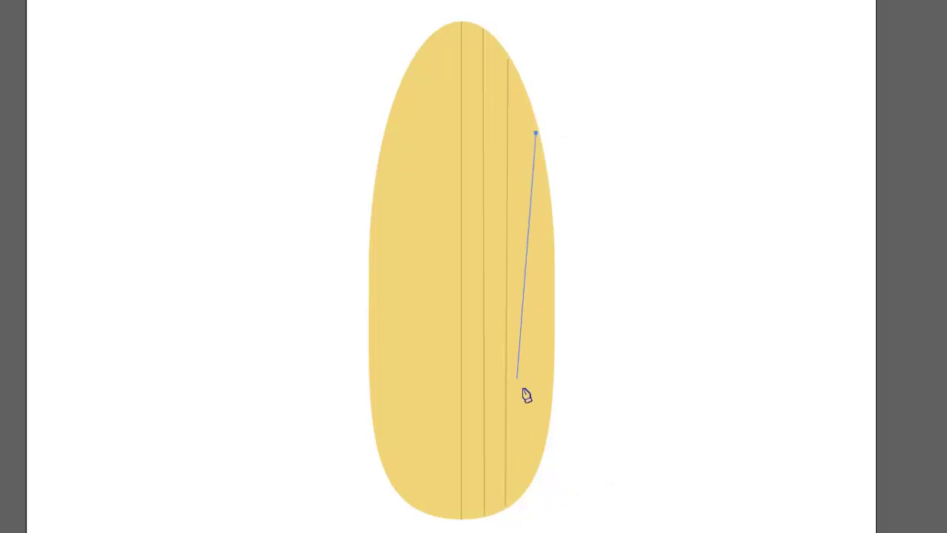
click(529, 479)
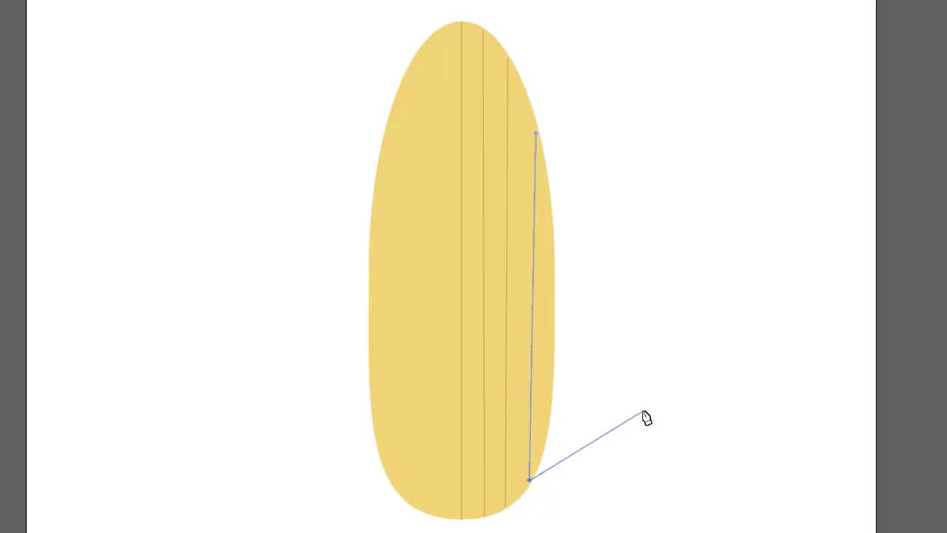
key(Escape)
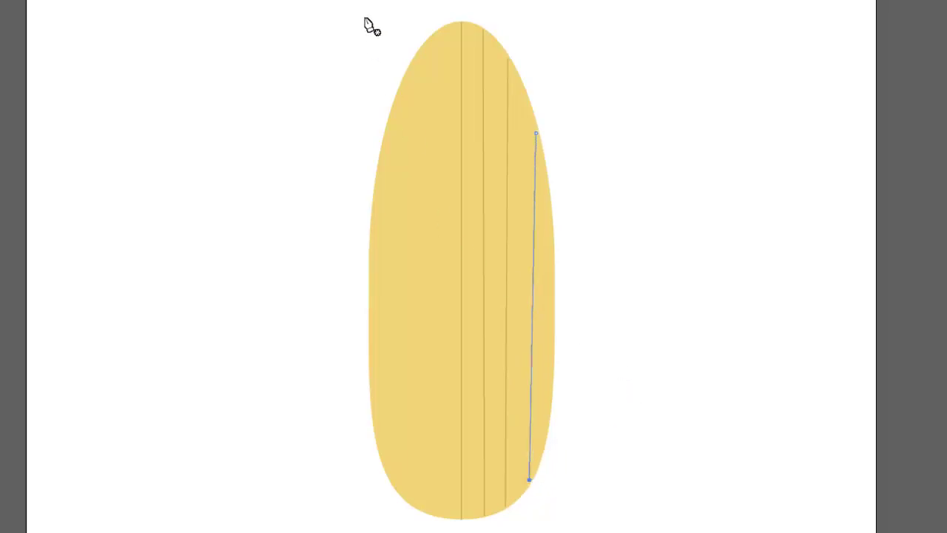
Step: Draw three separate, roughly evenly spaced lines left of the center line, each running from the cob's upper edge to its lower edge
click(438, 28)
click(436, 518)
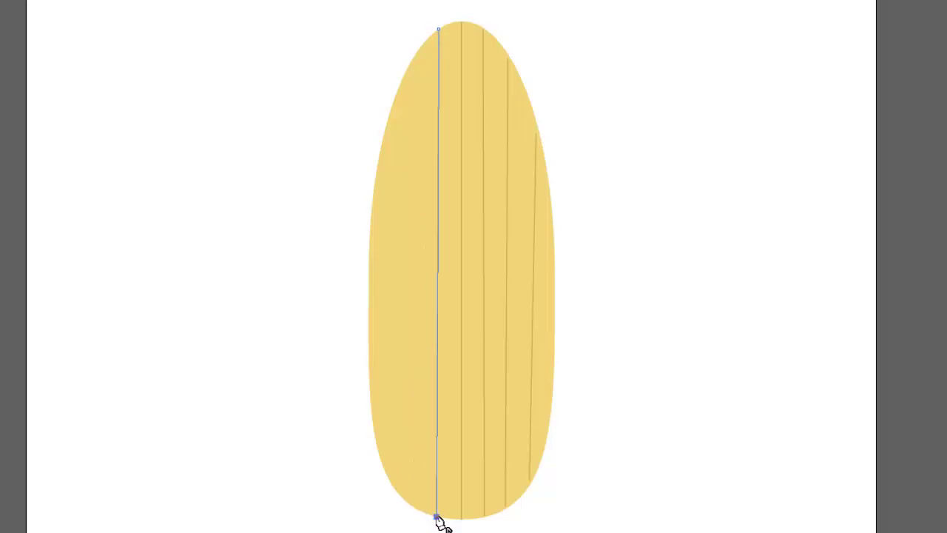
click(416, 51)
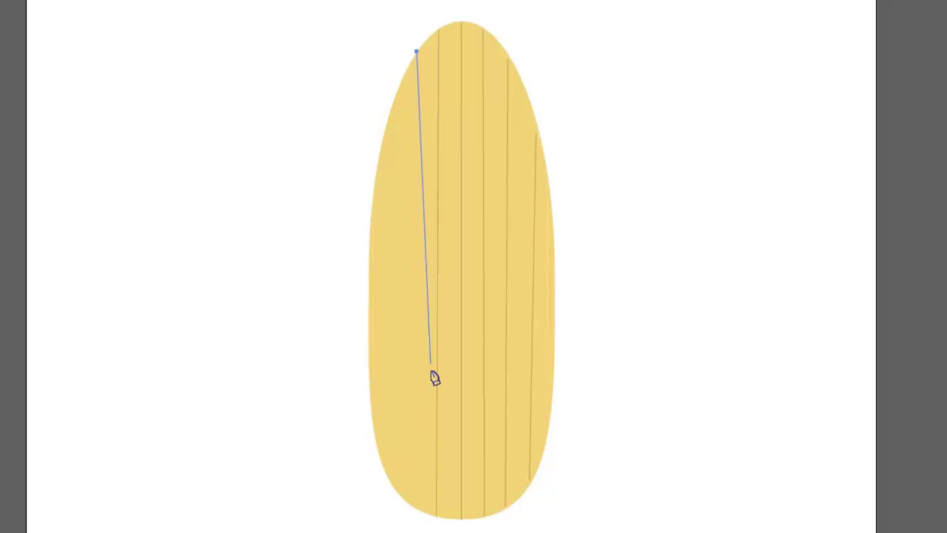
click(408, 502)
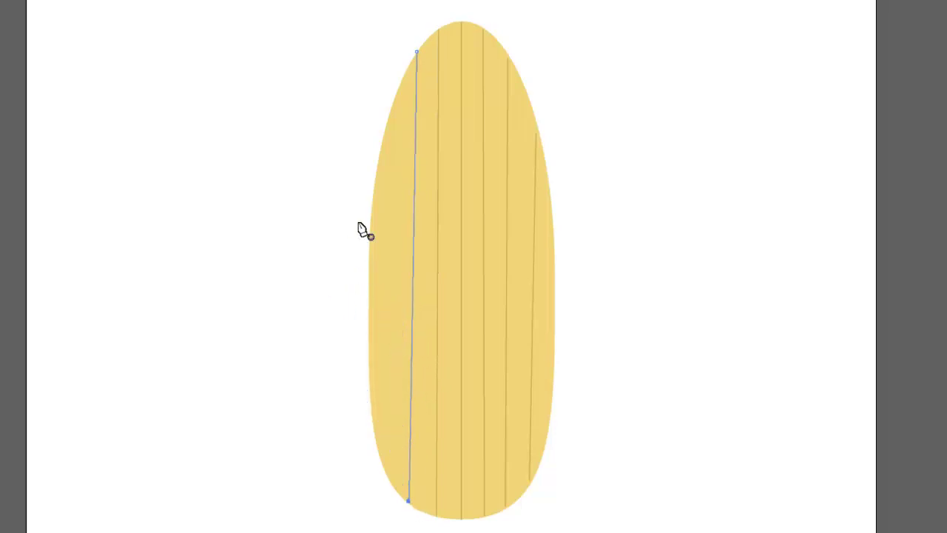
click(389, 110)
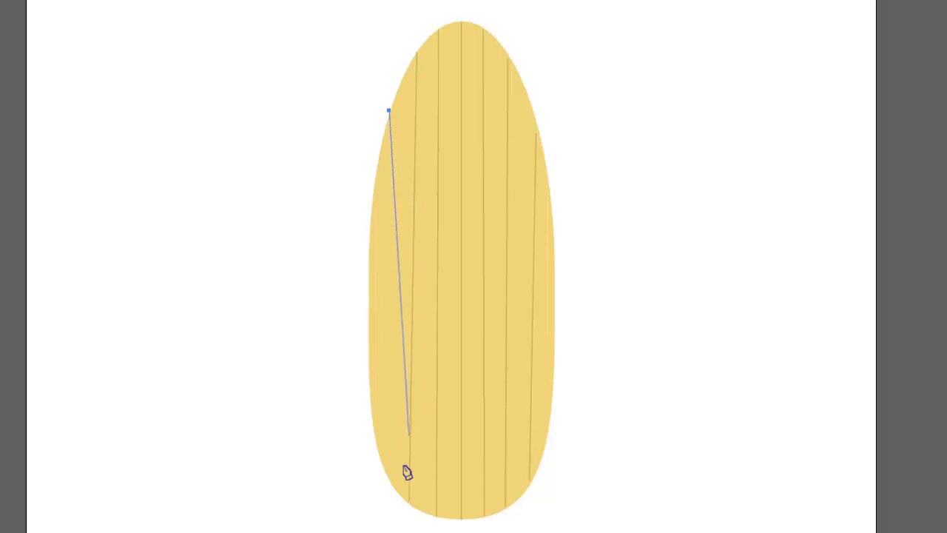
shift+click(394, 489)
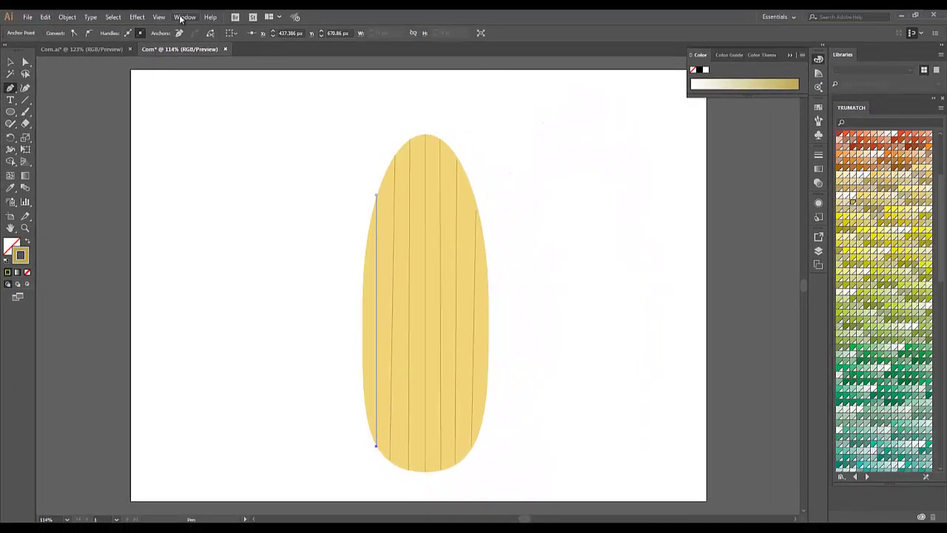
Step: Expand Layer 1 and lock the yellow cob path beneath the kernel-row lines
click(181, 17)
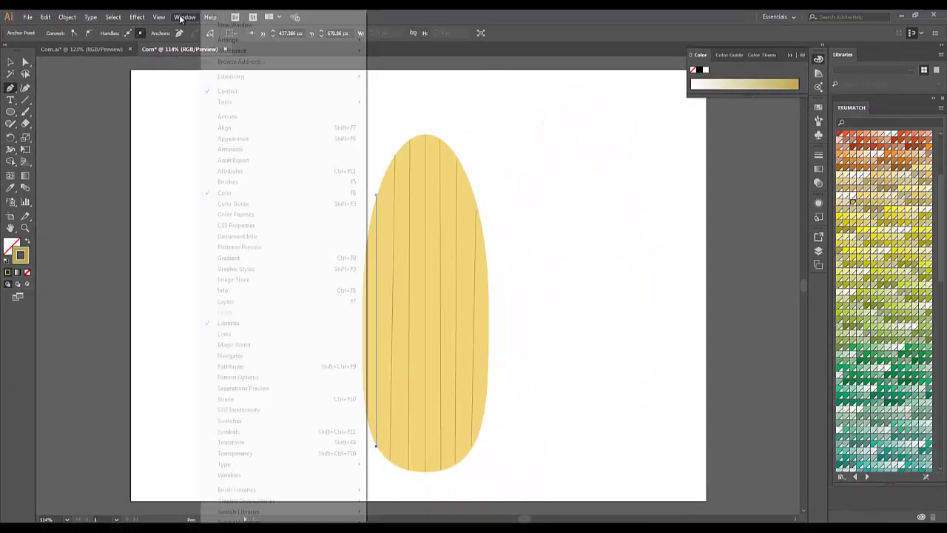
click(230, 301)
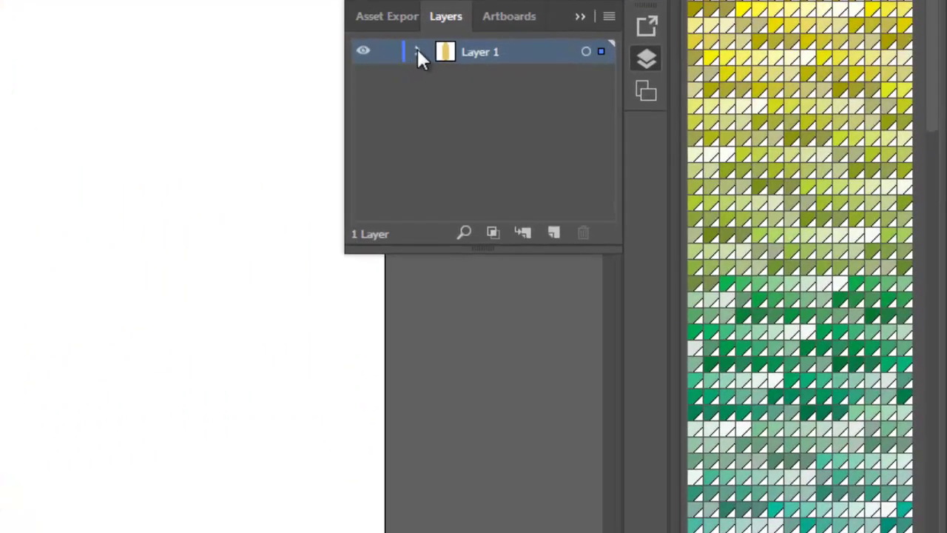
click(417, 52)
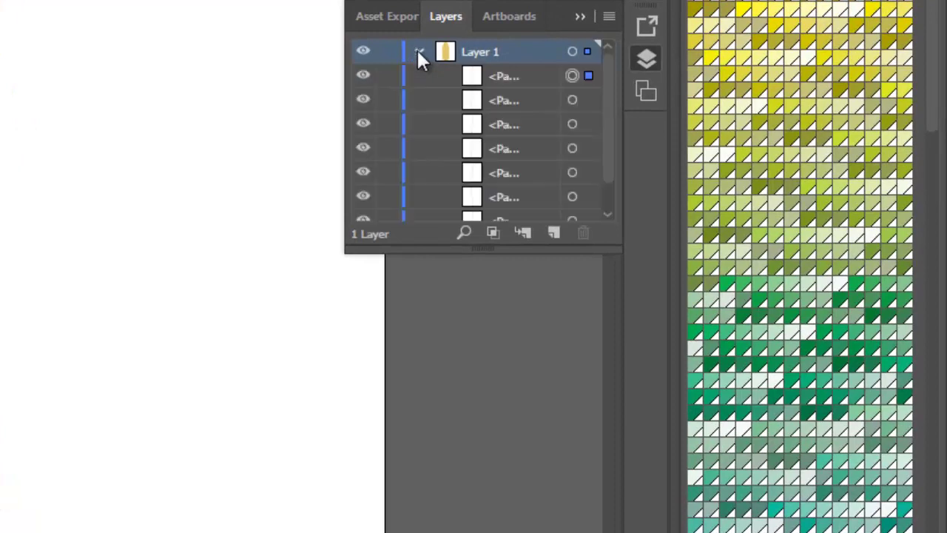
drag(609, 78, 609, 137)
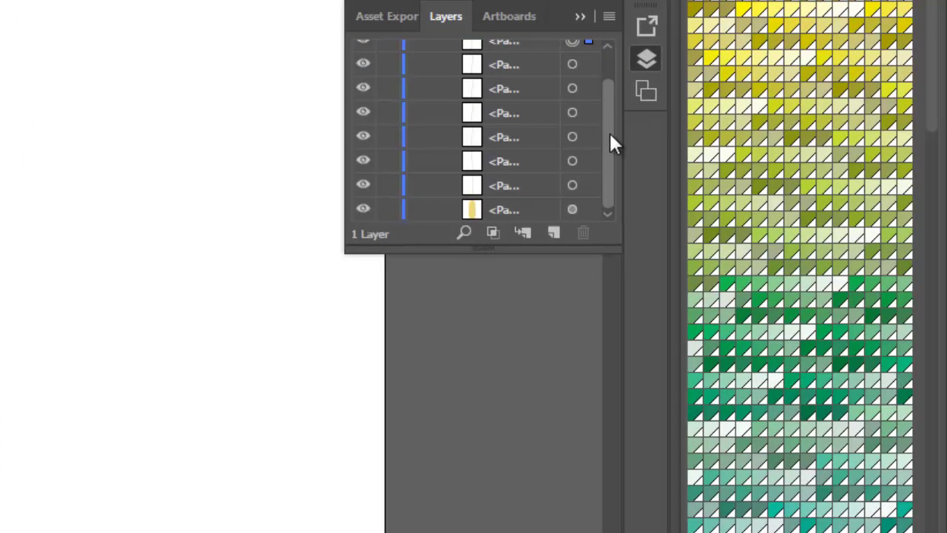
click(386, 211)
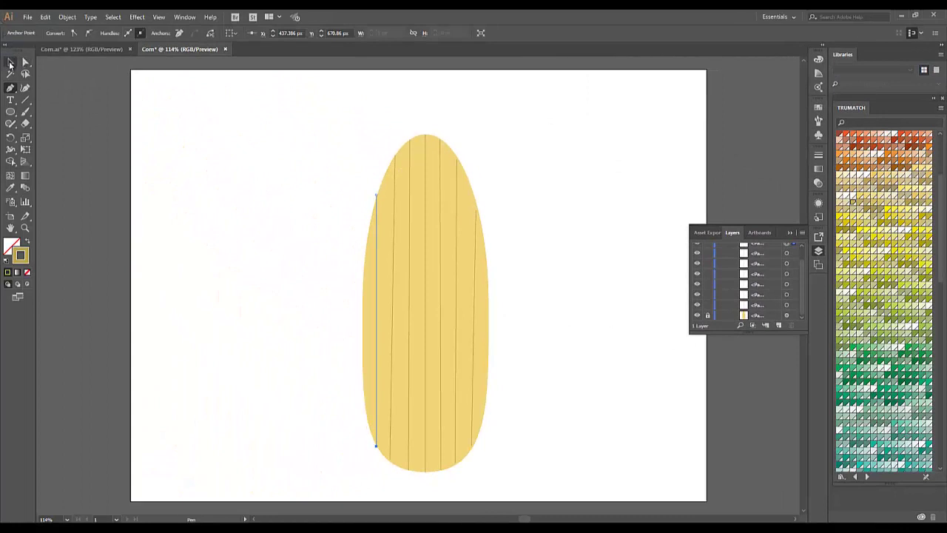
Step: Select all seven kernel-row lines and apply the dark, streaky multi-strand brush from the Artistic_Ink brush library to them
click(10, 64)
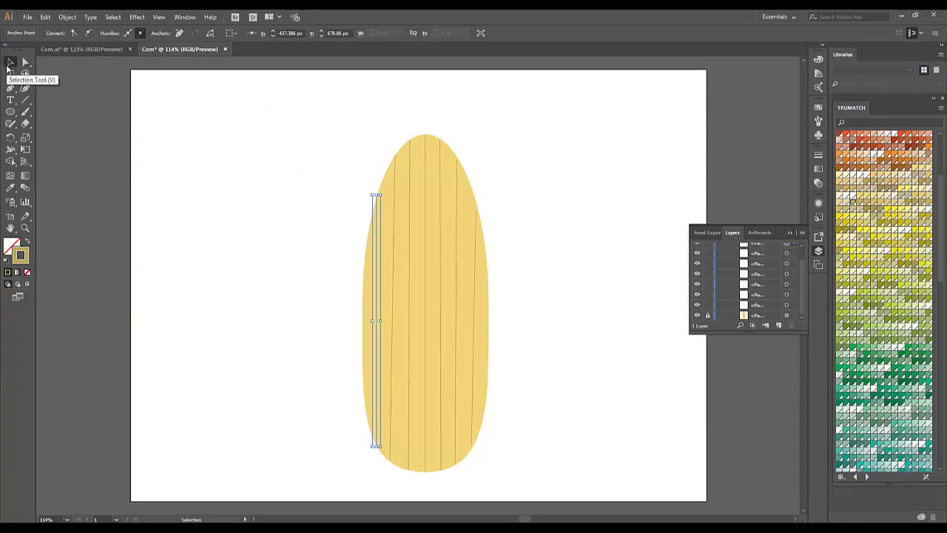
drag(323, 112, 534, 294)
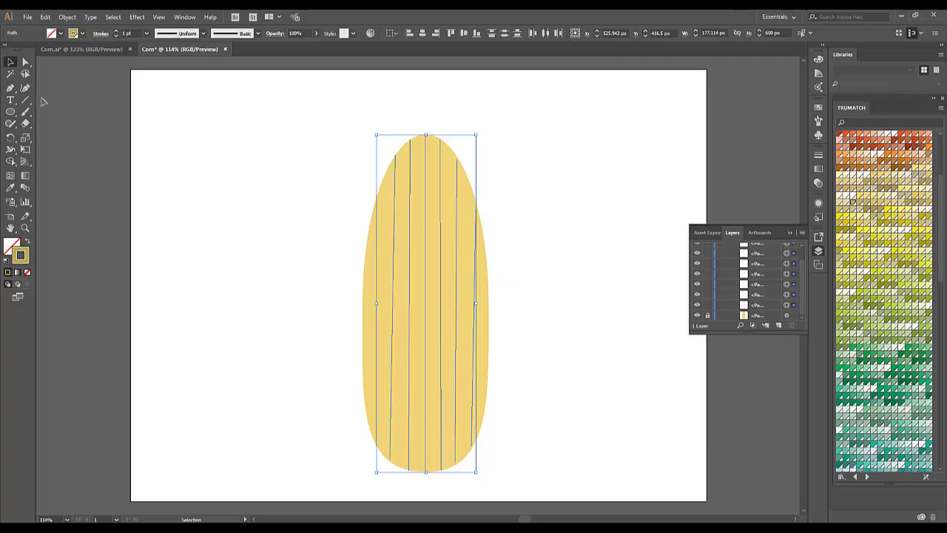
click(185, 17)
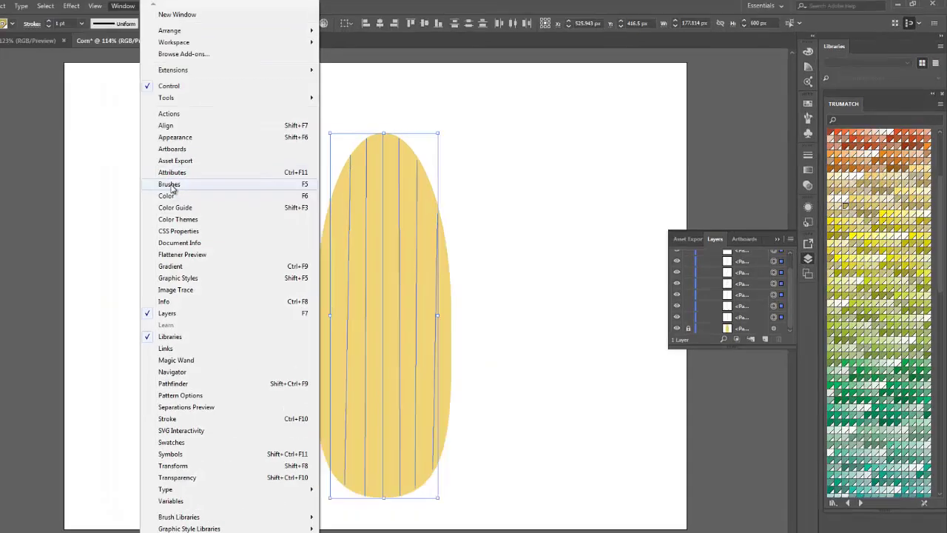
click(228, 181)
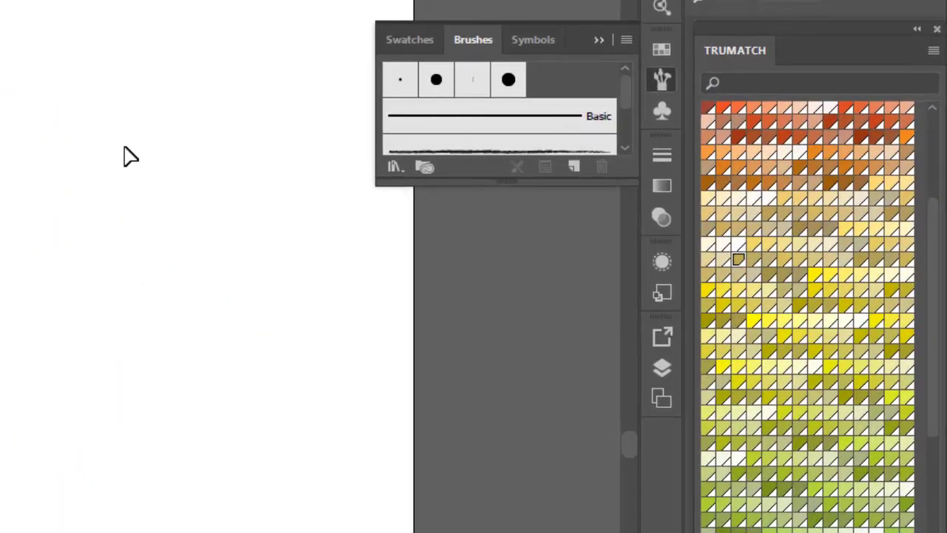
mouse_move(527, 180)
mouse_down()
mouse_move(515, 205)
mouse_move(518, 290)
mouse_up()
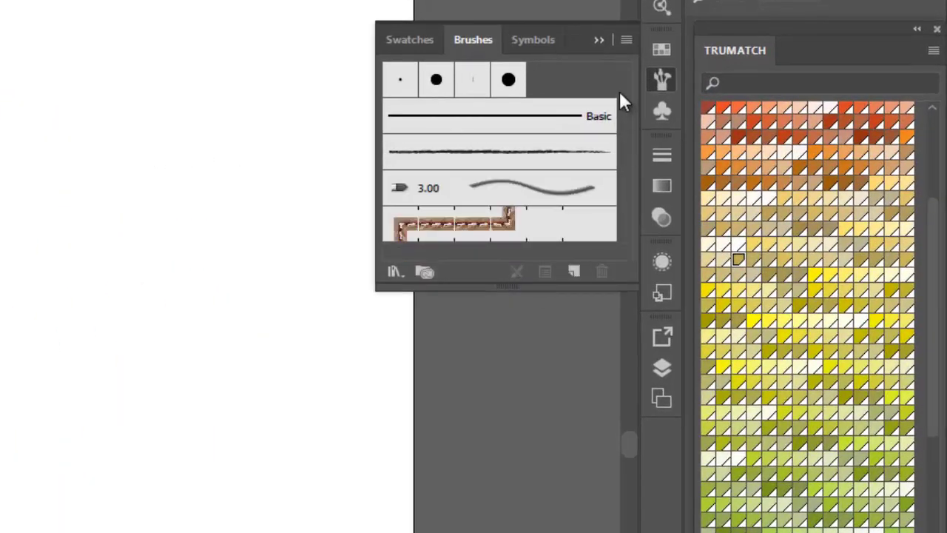
click(627, 39)
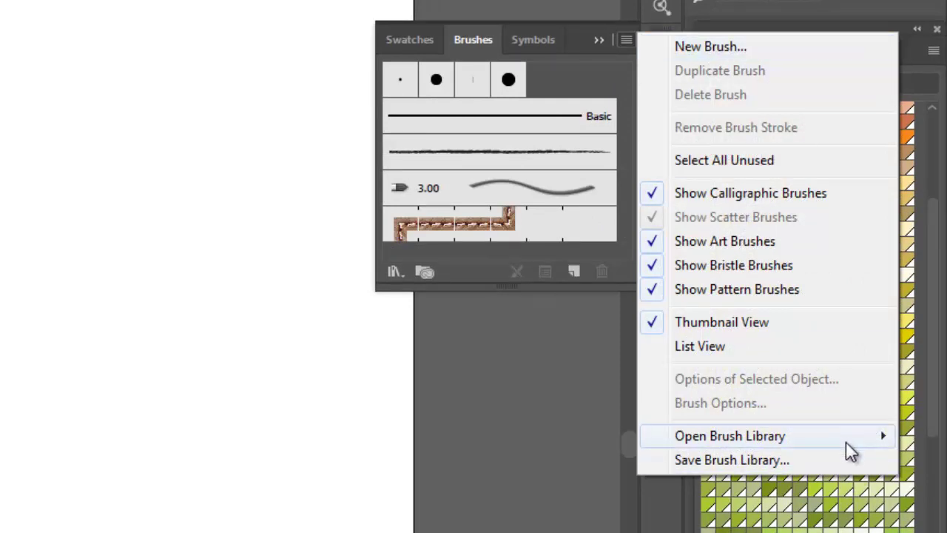
mouse_move(847, 438)
mouse_move(441, 463)
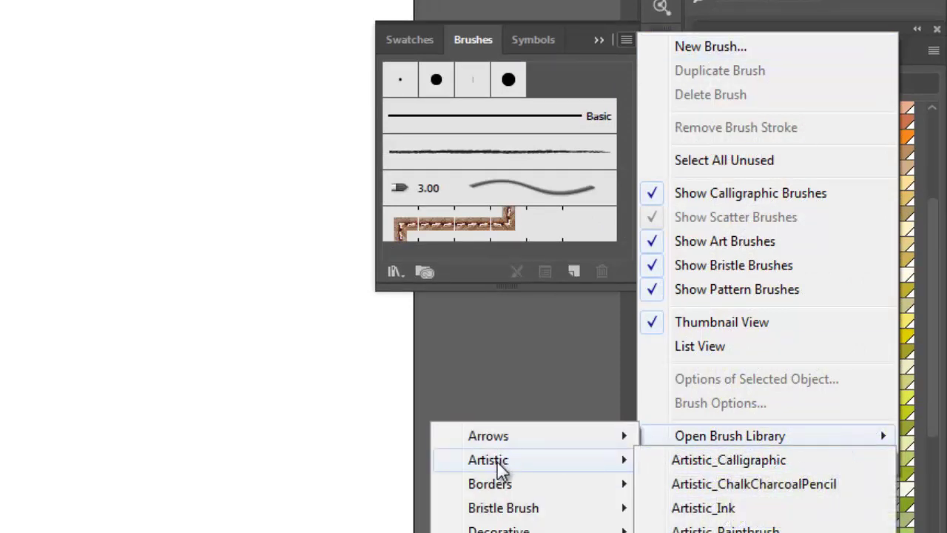
click(725, 509)
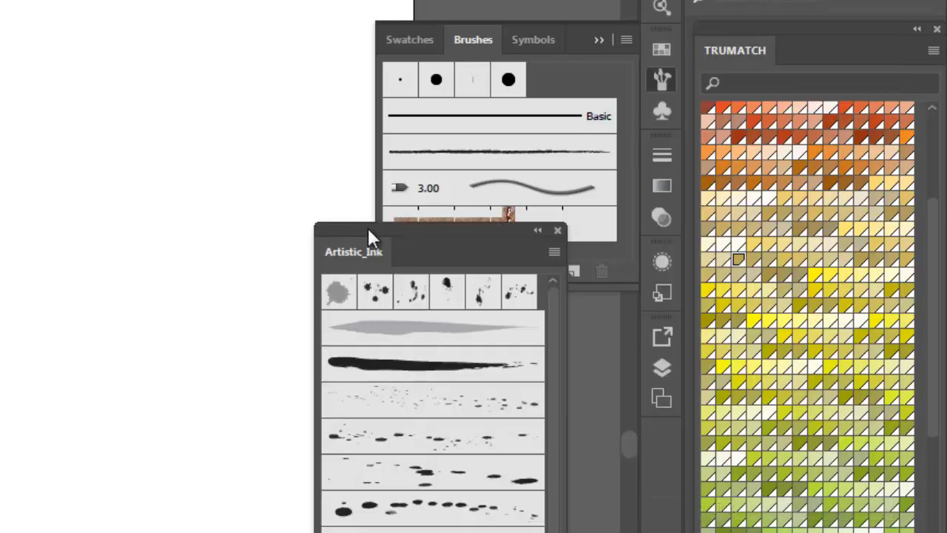
mouse_move(368, 227)
mouse_down()
mouse_move(132, 86)
mouse_move(140, 88)
mouse_up()
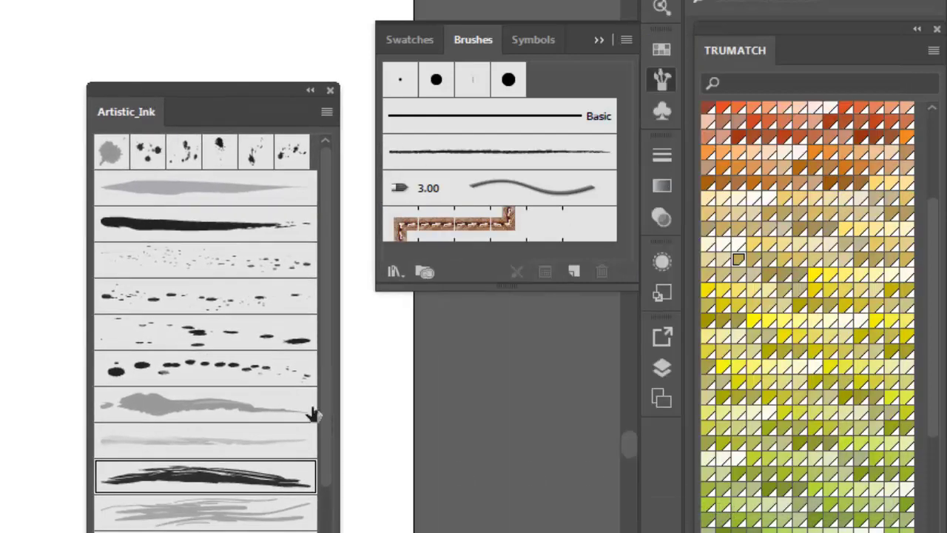
click(192, 482)
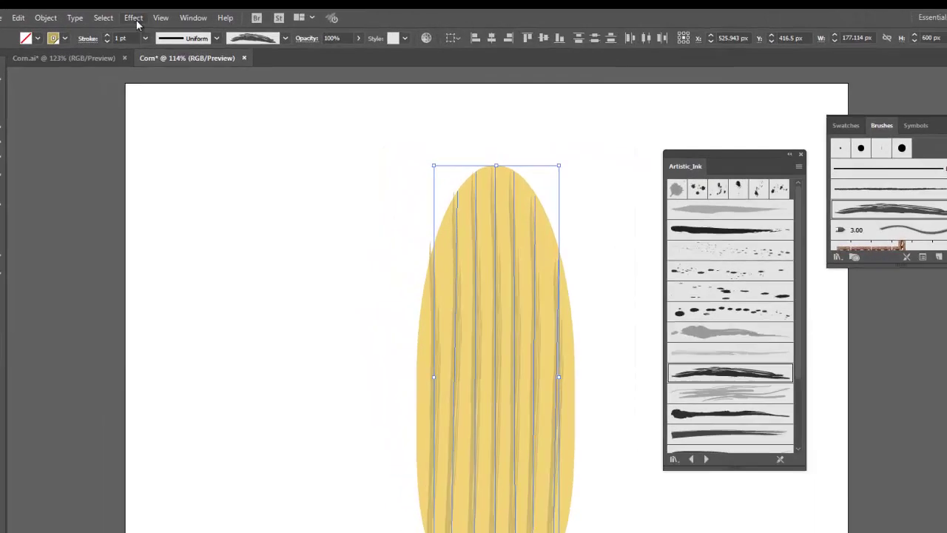
Step: Apply a Roughen effect to the selected lines with 2% relative size, detail 20 per inch, smooth points and preview enabled
click(134, 17)
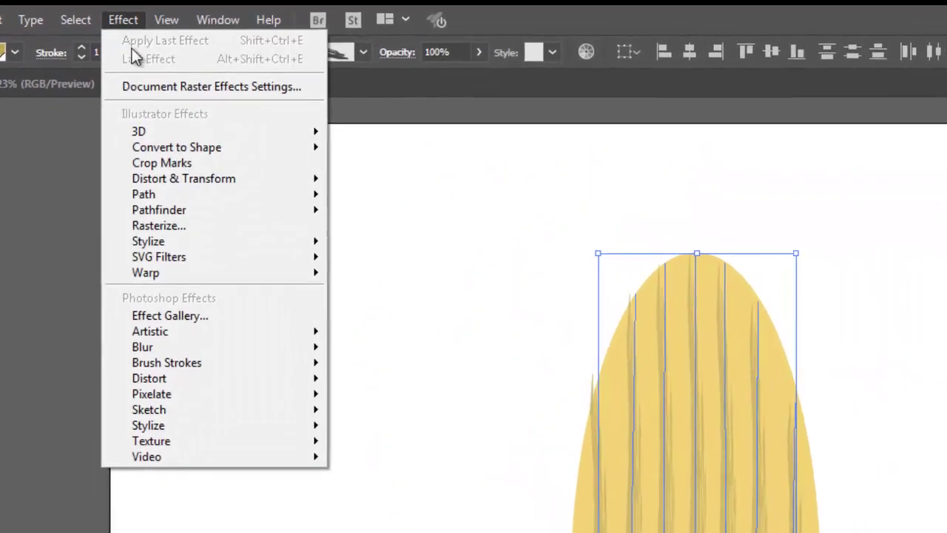
mouse_move(194, 179)
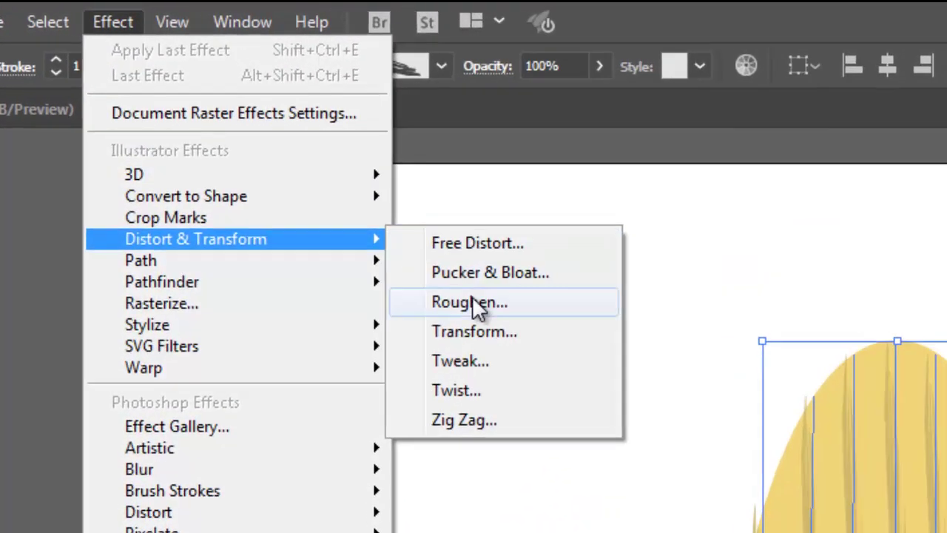
click(474, 303)
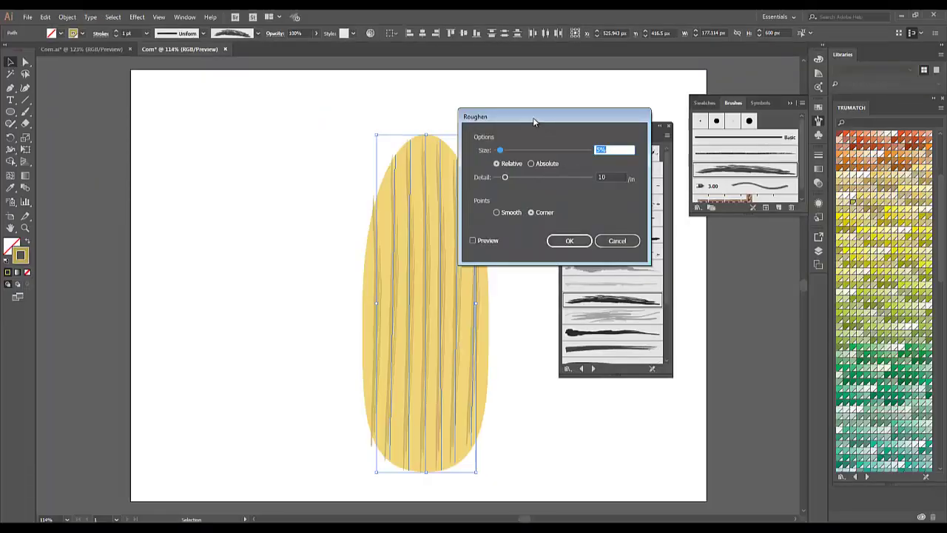
mouse_move(535, 122)
mouse_down()
mouse_move(602, 194)
mouse_move(598, 219)
mouse_move(607, 235)
mouse_up()
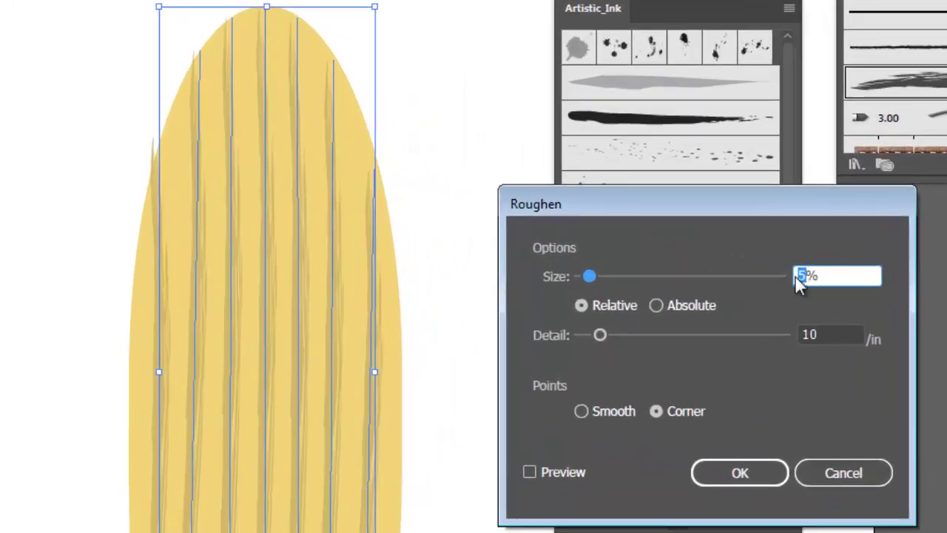
text(2)
click(814, 334)
drag(791, 333, 746, 333)
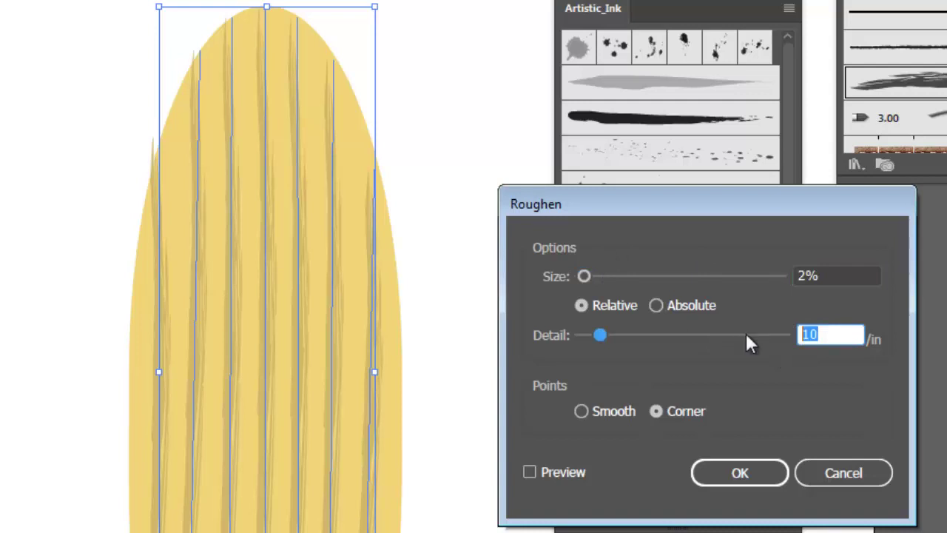
text(20)
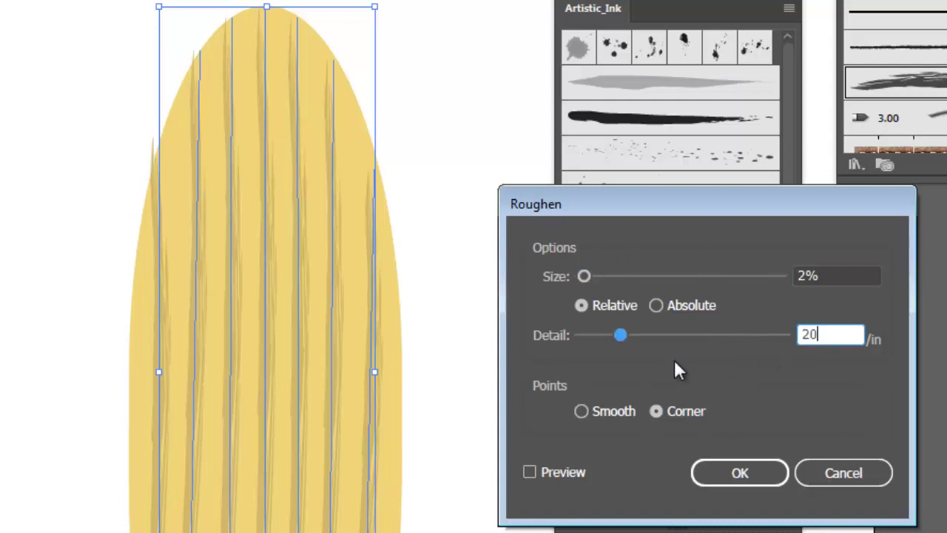
click(581, 412)
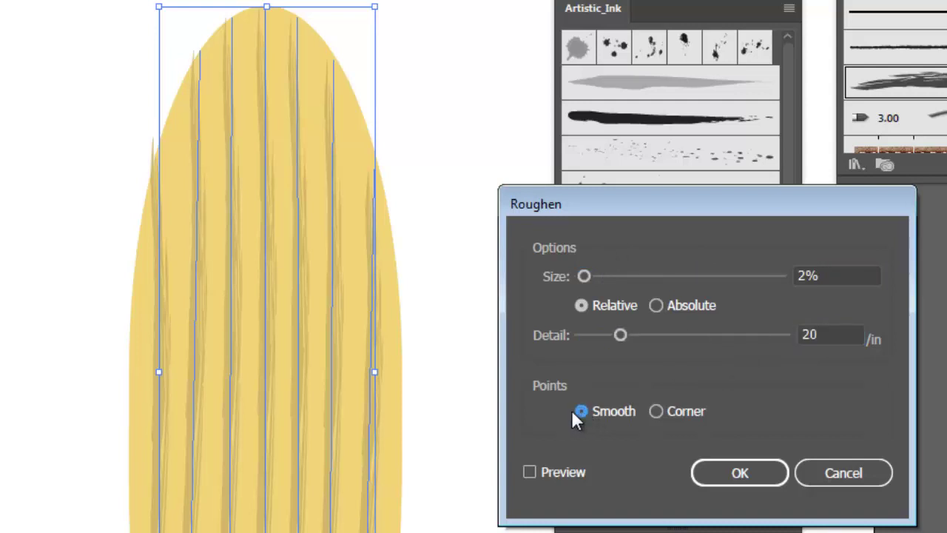
click(530, 473)
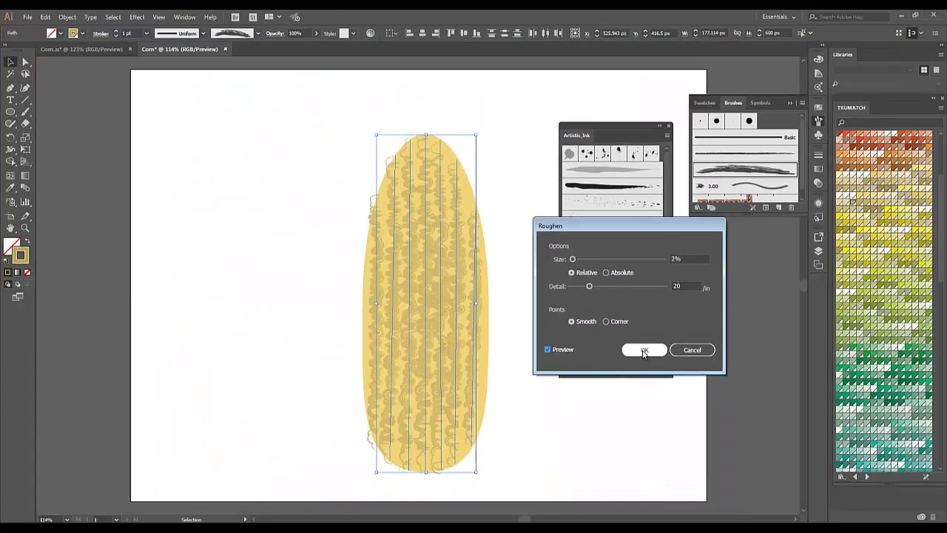
click(740, 475)
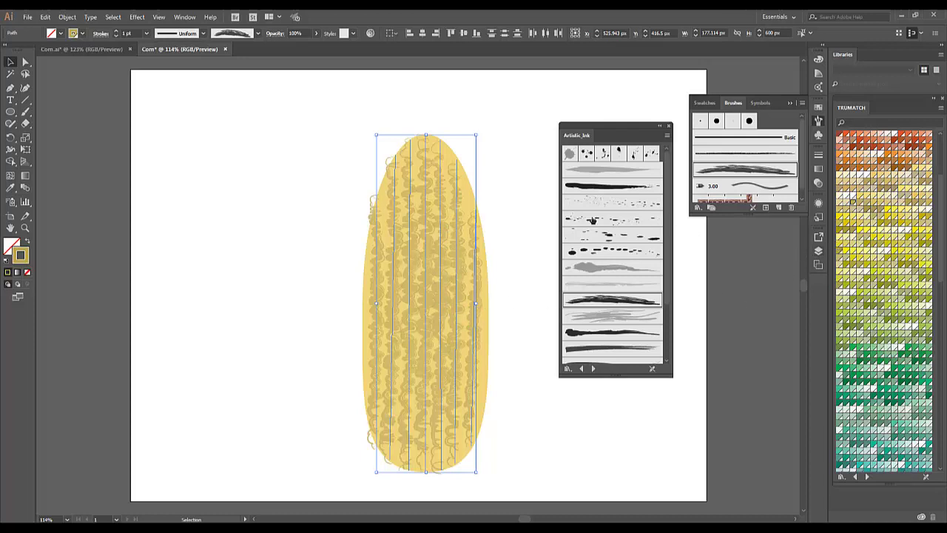
Step: Group the seven roughened lines and duplicate the group within Layer 1, above the locked cob path
click(185, 17)
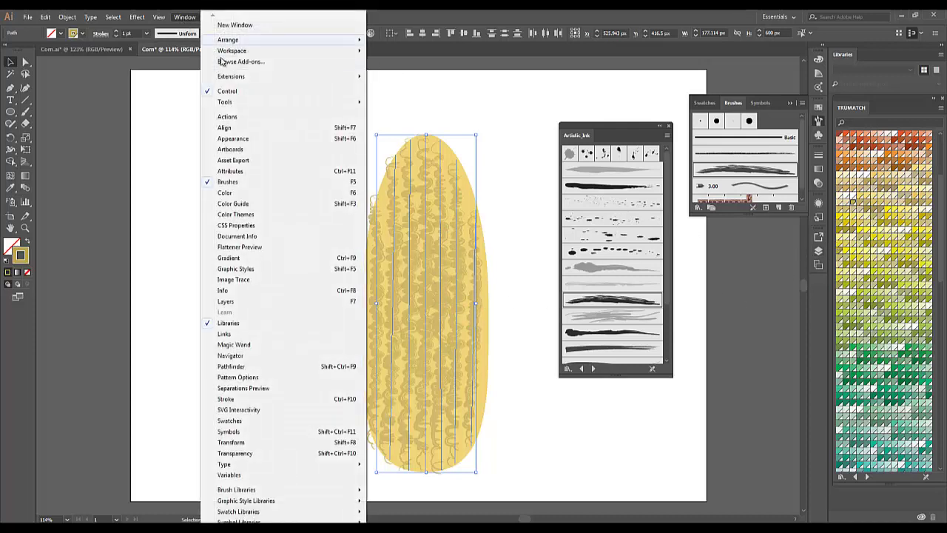
click(226, 301)
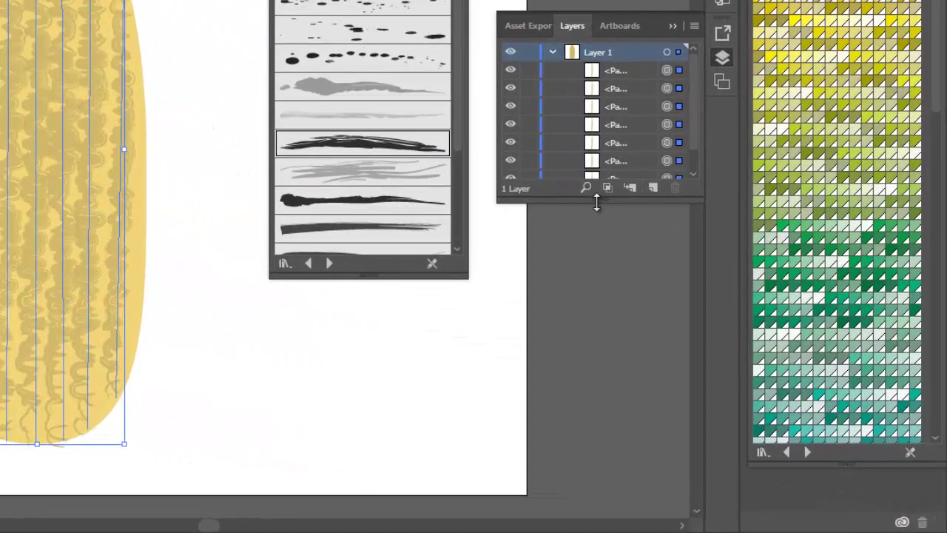
drag(602, 205, 611, 457)
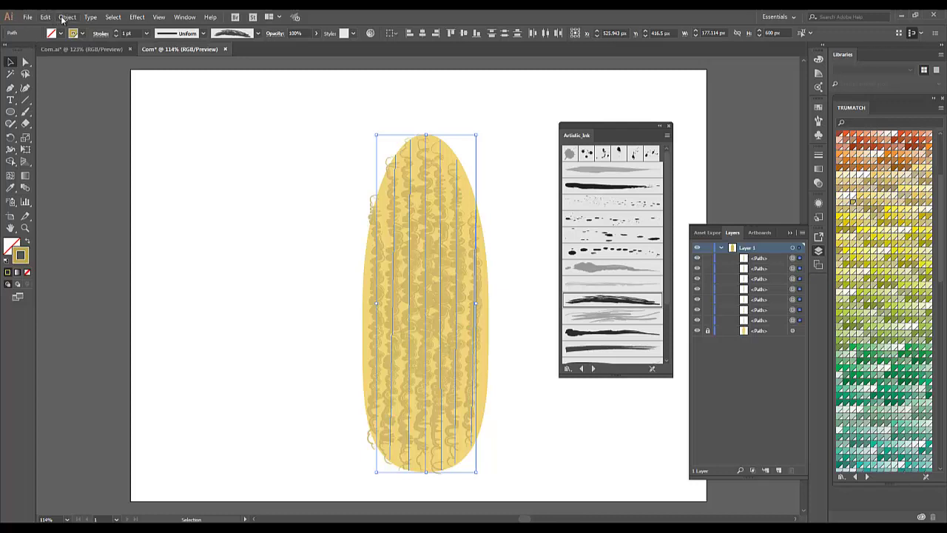
click(68, 17)
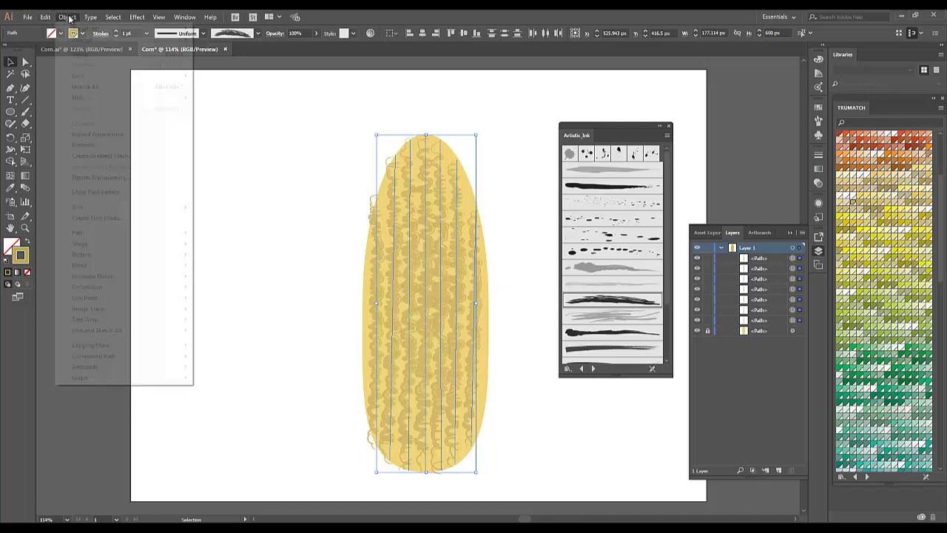
click(80, 55)
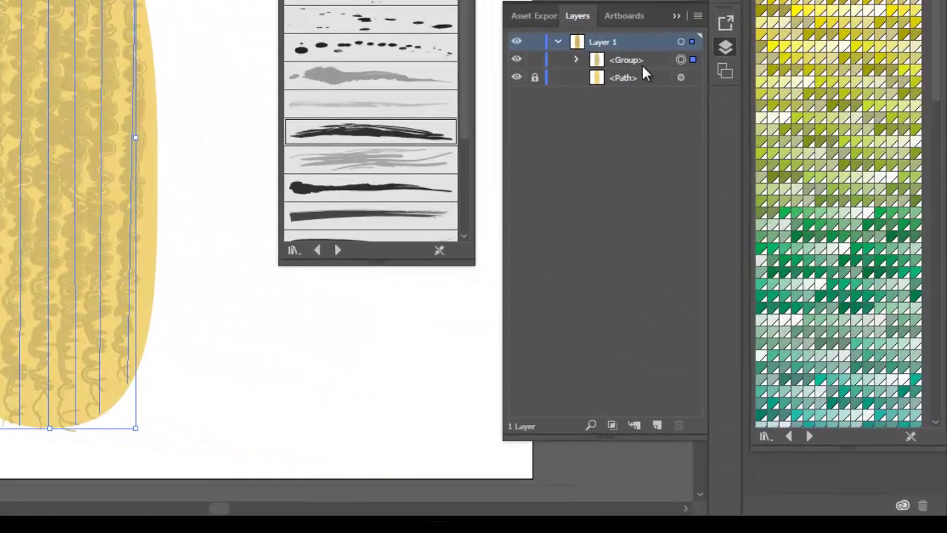
drag(622, 59, 660, 433)
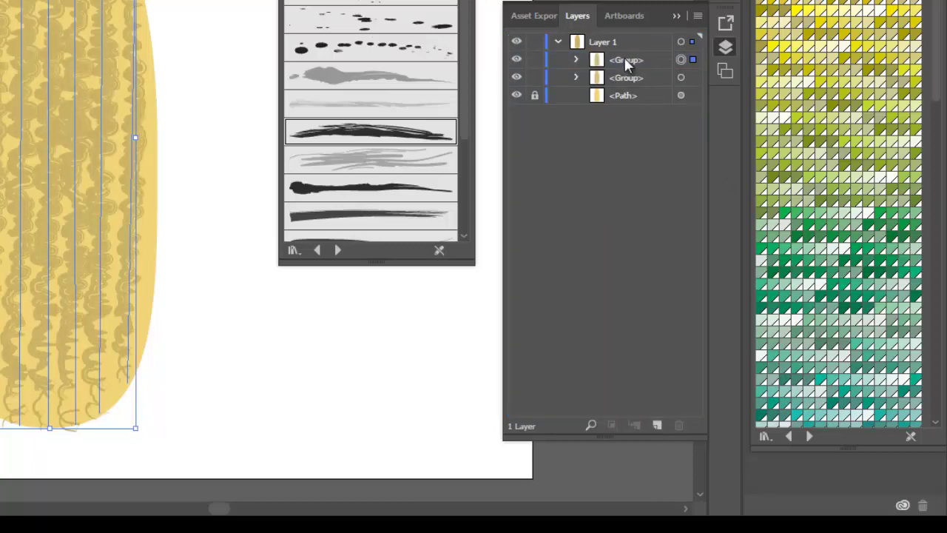
Step: Select the lower duplicate group of kernel lines and nudge it about 11 px to the left of the upper group
click(630, 82)
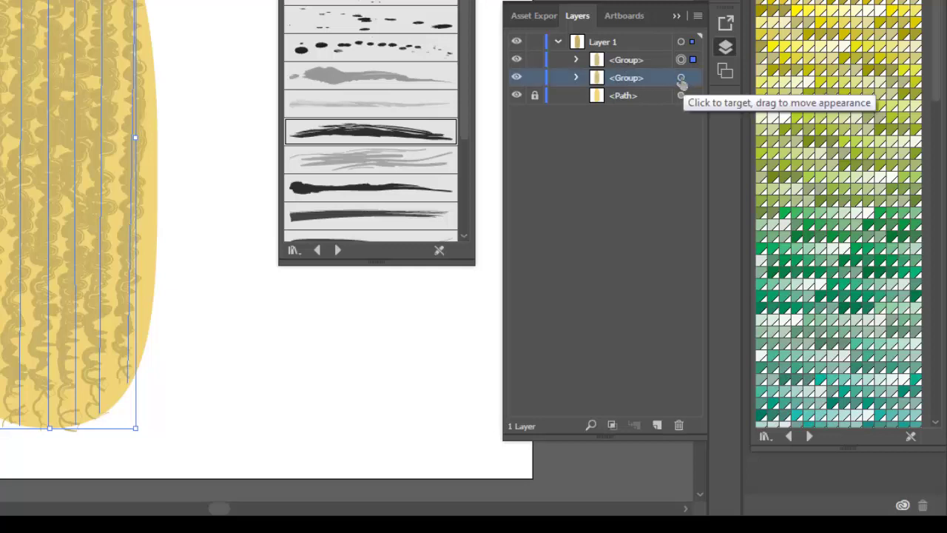
click(681, 78)
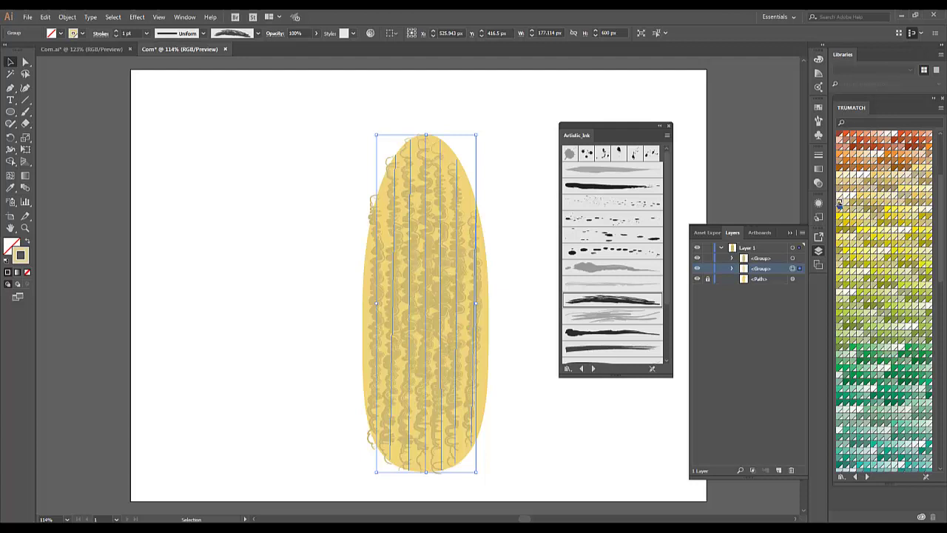
key(Left)
key(Left)
key(Left)
key(Left)
key(Left)
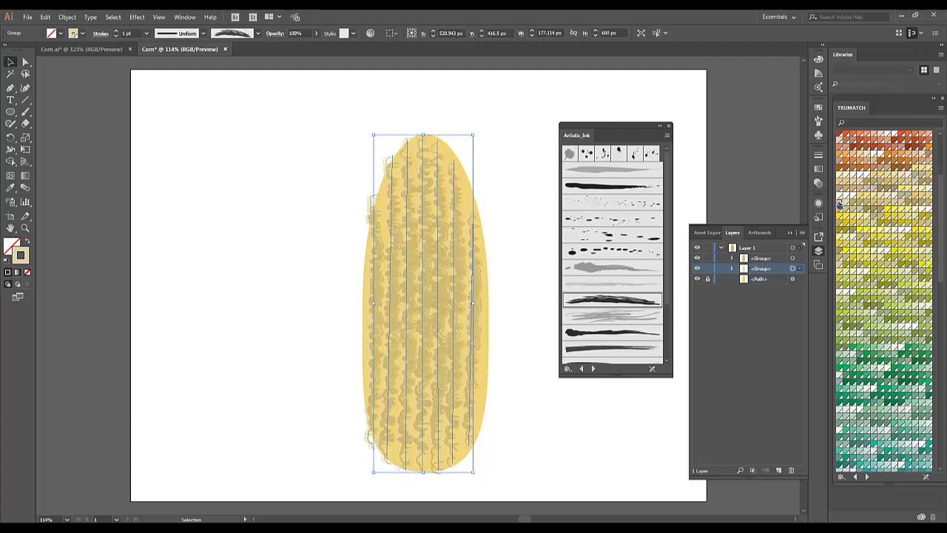
key(Left)
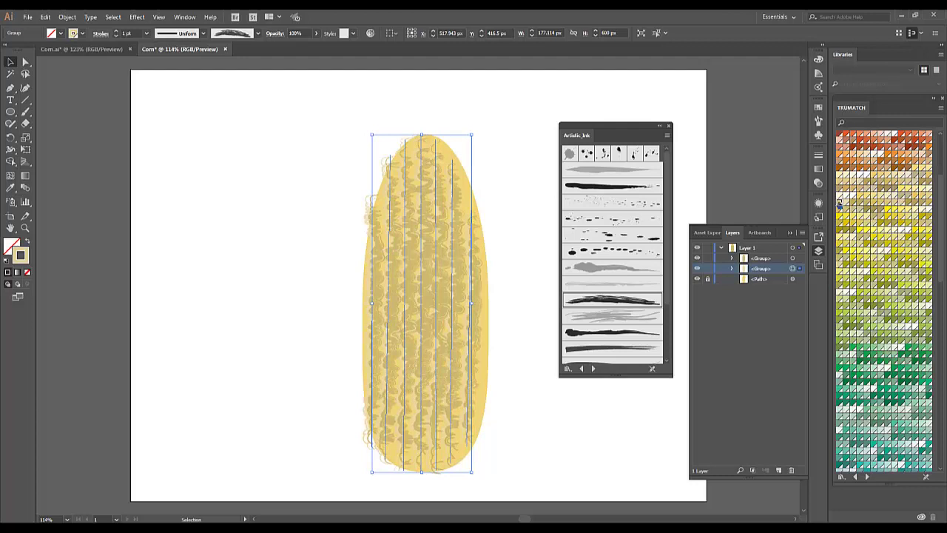
key(Left)
key(Left)
key(Left)
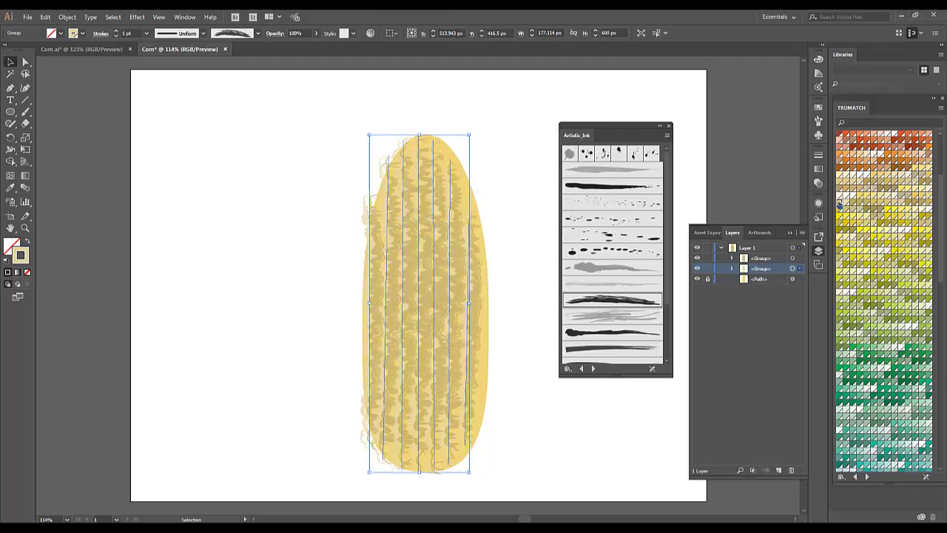
key(Right)
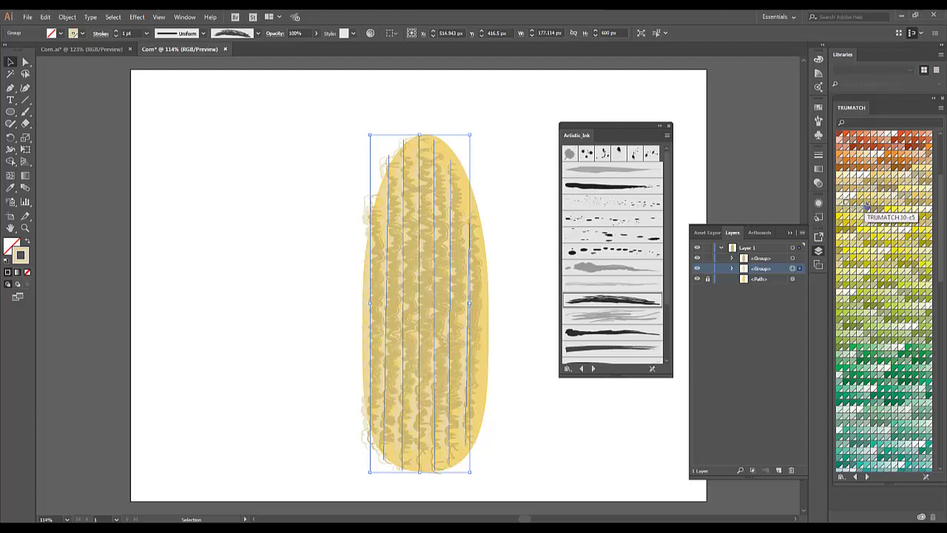
Step: Recolour the lower kernel-line group's stroke with a muted tan TRUMATCH swatch and deselect it
click(873, 207)
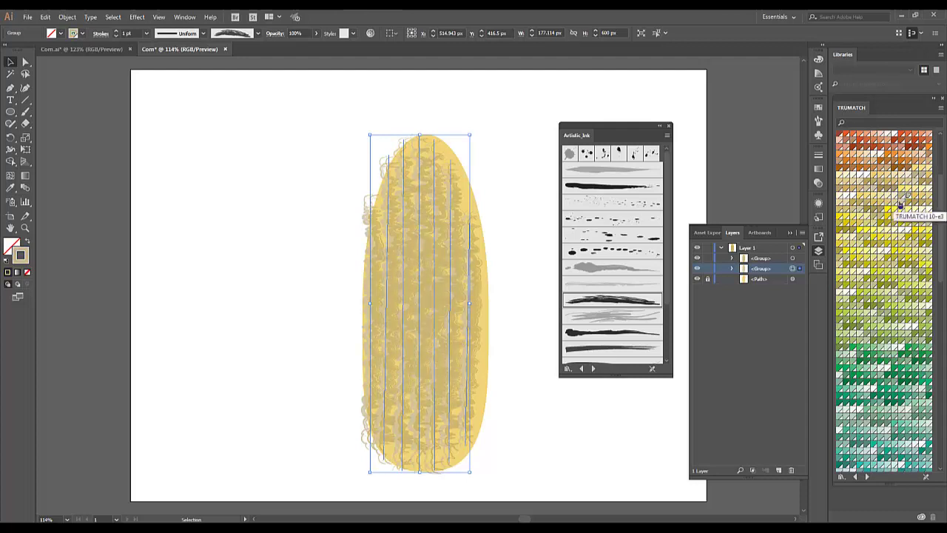
click(899, 205)
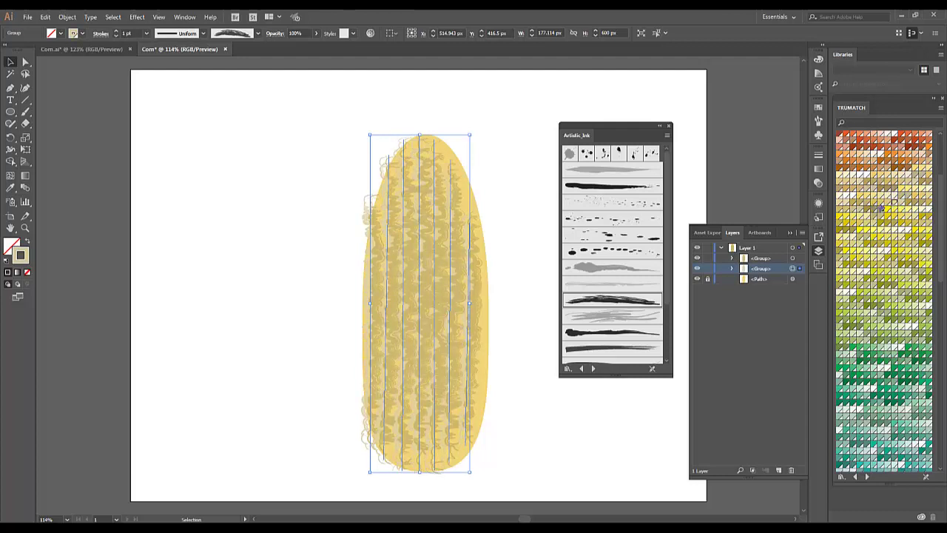
click(511, 117)
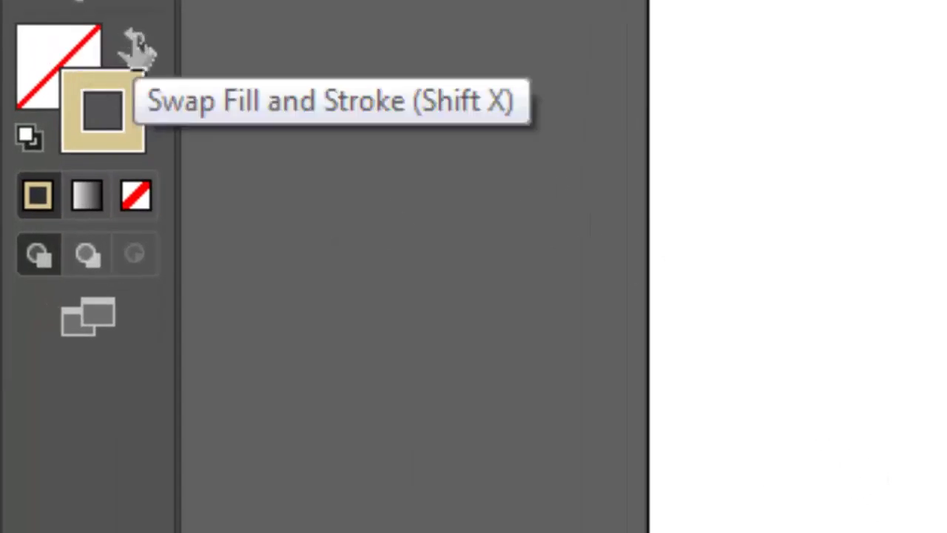
Step: Swap fill and stroke to leave no stroke, and set the fill to a muted green TRUMATCH swatch
click(136, 48)
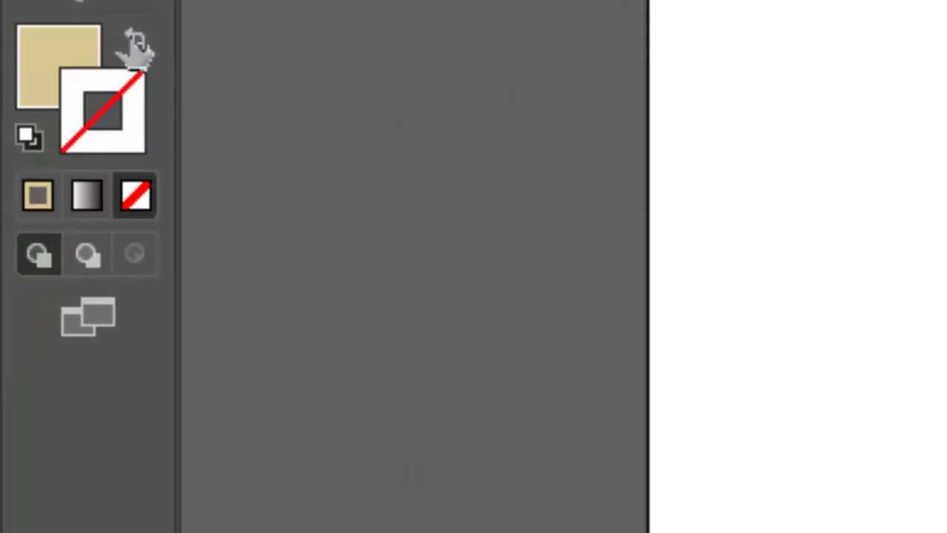
click(42, 65)
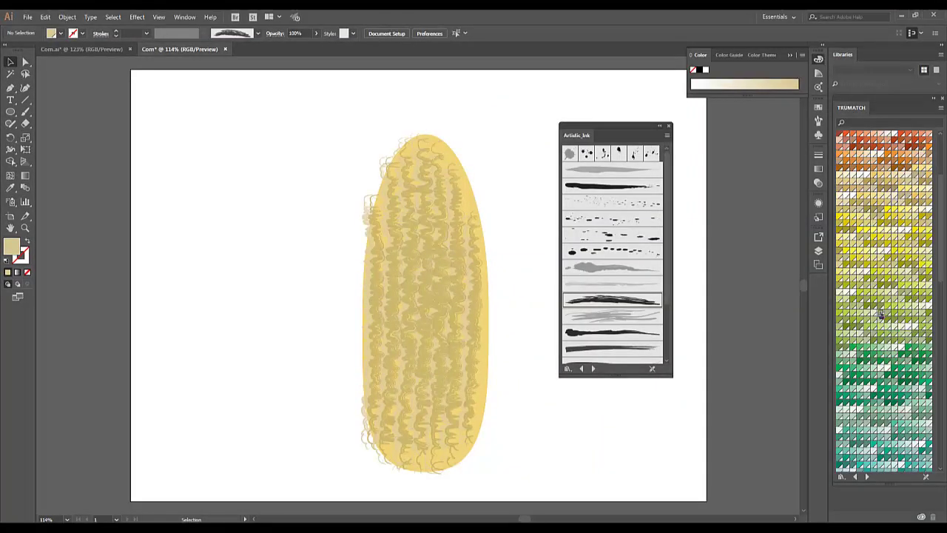
click(881, 313)
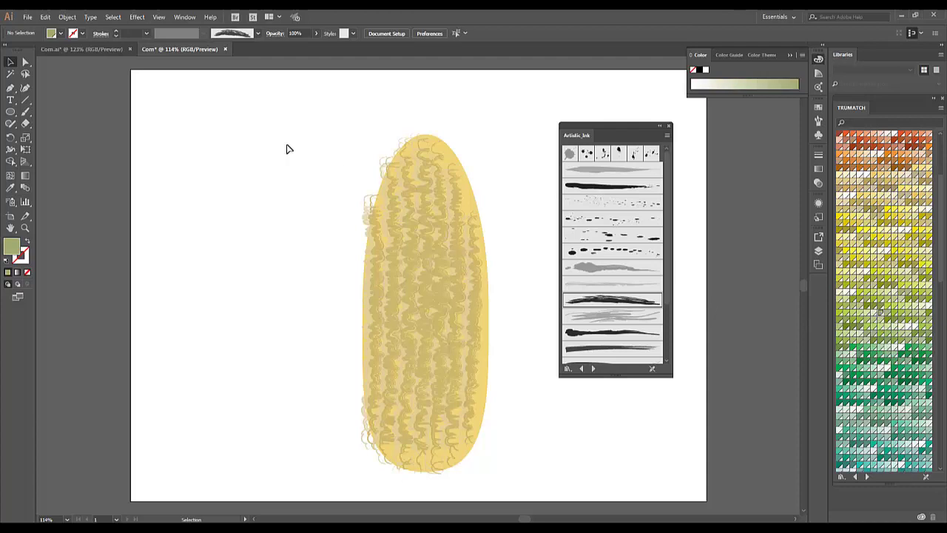
Step: Draw a tall green ellipse about 123 × 658 px and position it over the cob's left side
click(10, 112)
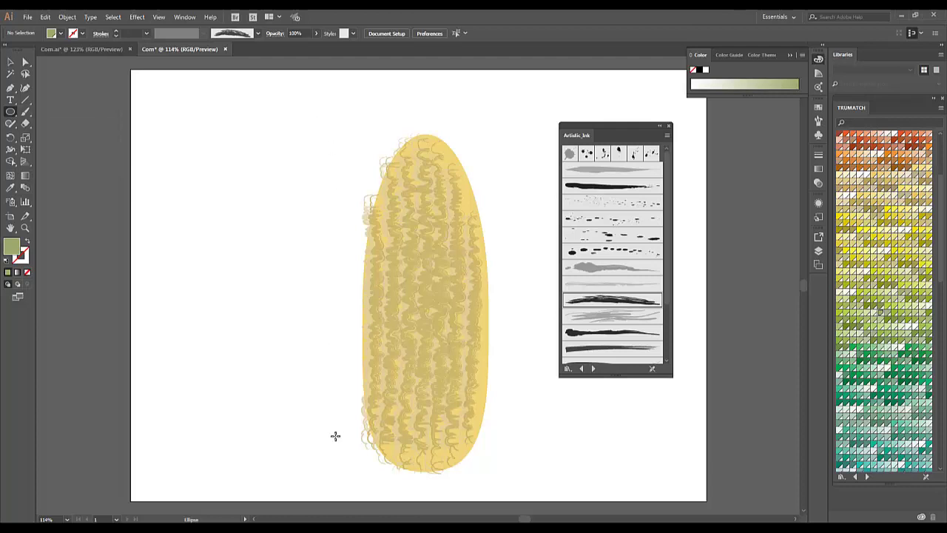
drag(321, 105, 390, 473)
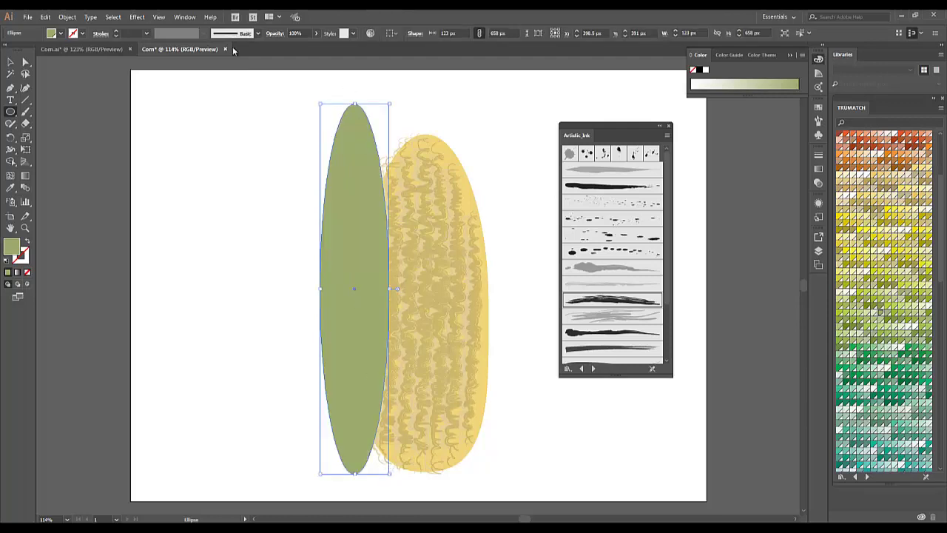
click(11, 63)
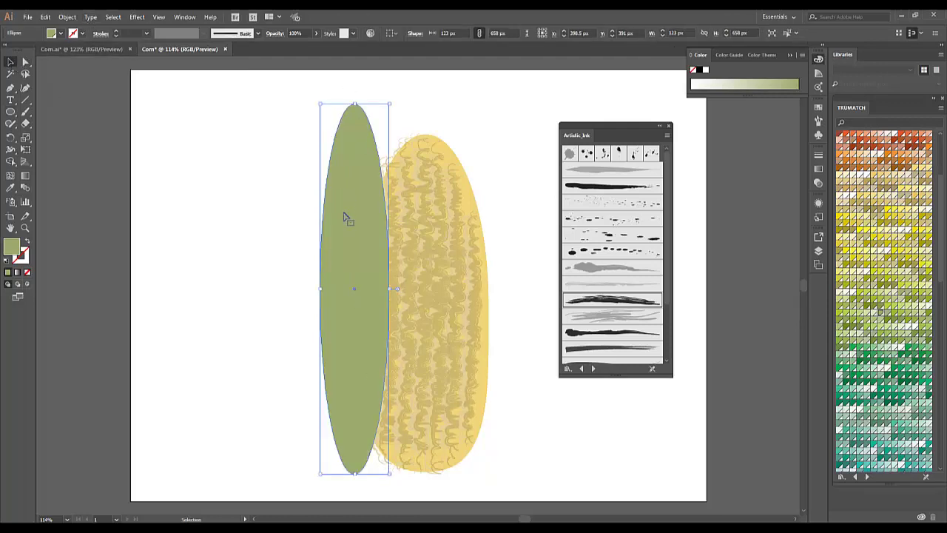
drag(344, 217, 366, 225)
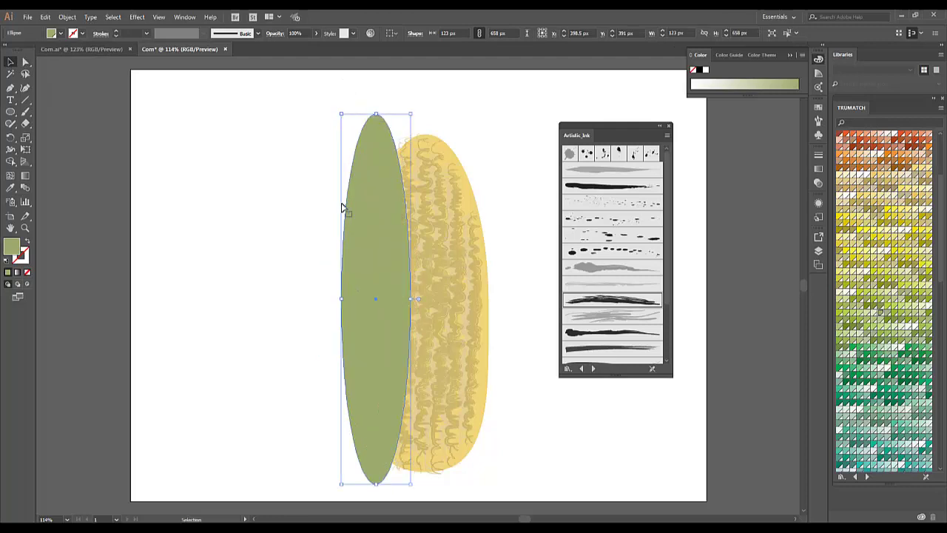
Step: Reshape the green ellipse into a husk leaf with a pointed tip, its base curved inward and its sides following the cob's left edge
click(26, 62)
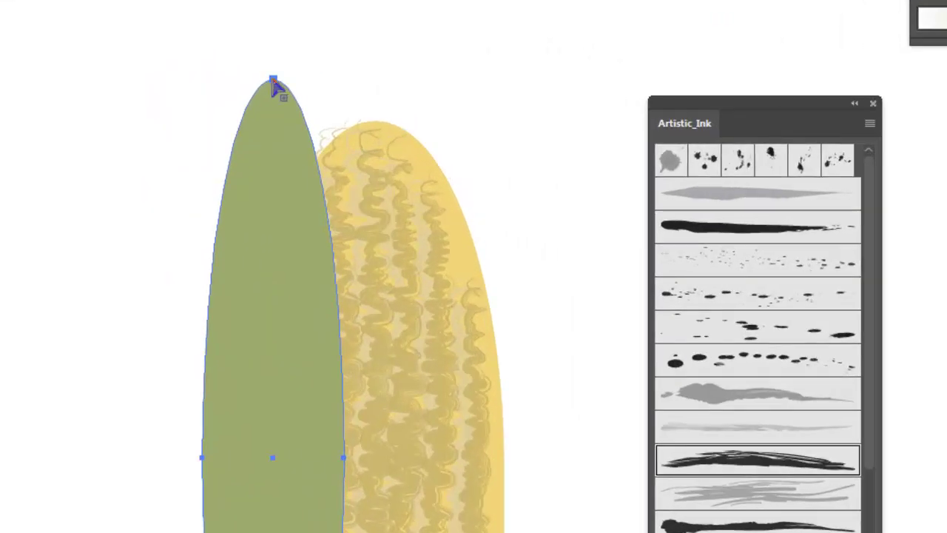
click(273, 79)
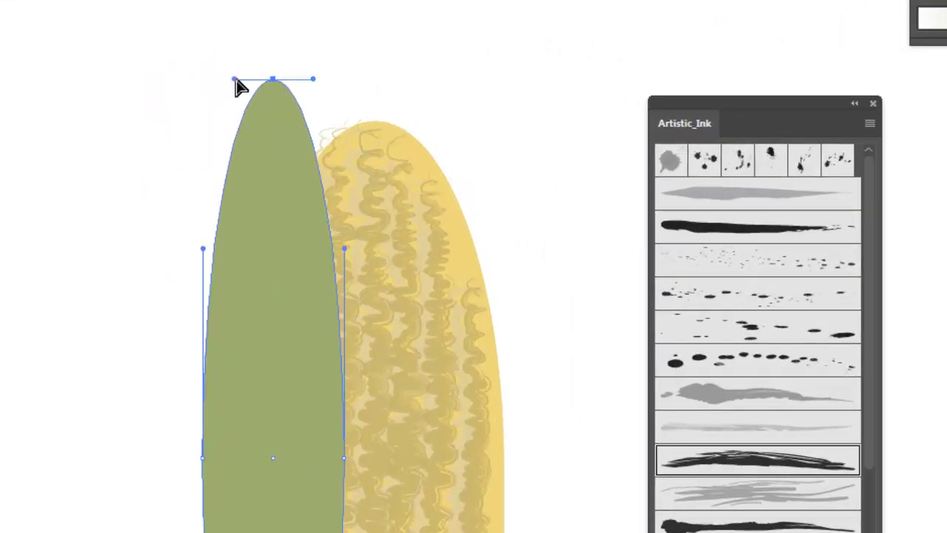
drag(234, 80, 290, 179)
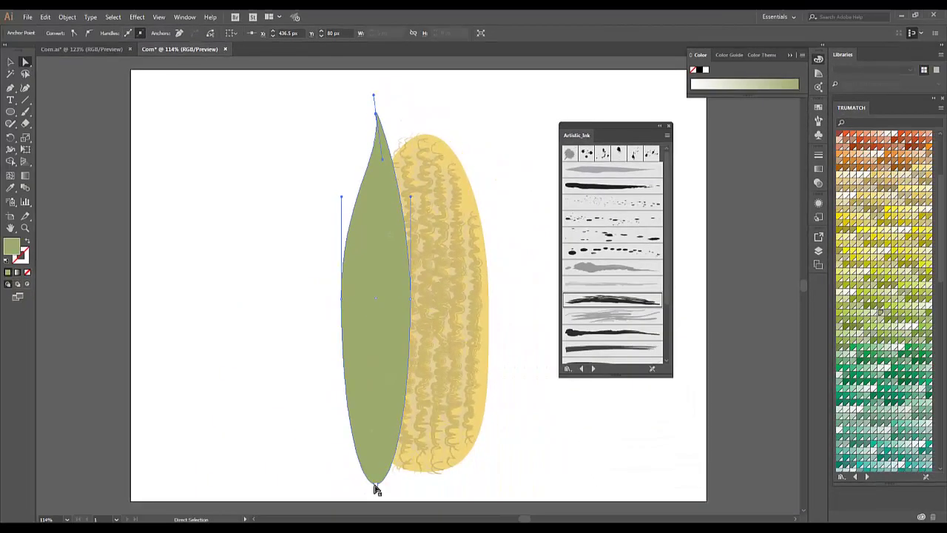
mouse_move(375, 486)
mouse_down()
mouse_move(408, 469)
mouse_move(420, 474)
mouse_move(387, 444)
mouse_move(374, 478)
mouse_up()
drag(411, 300, 364, 306)
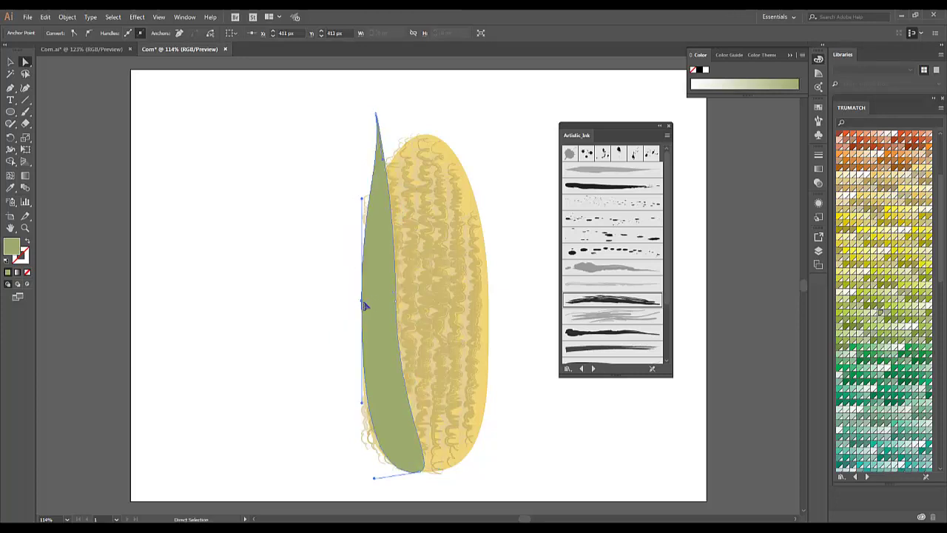
click(358, 405)
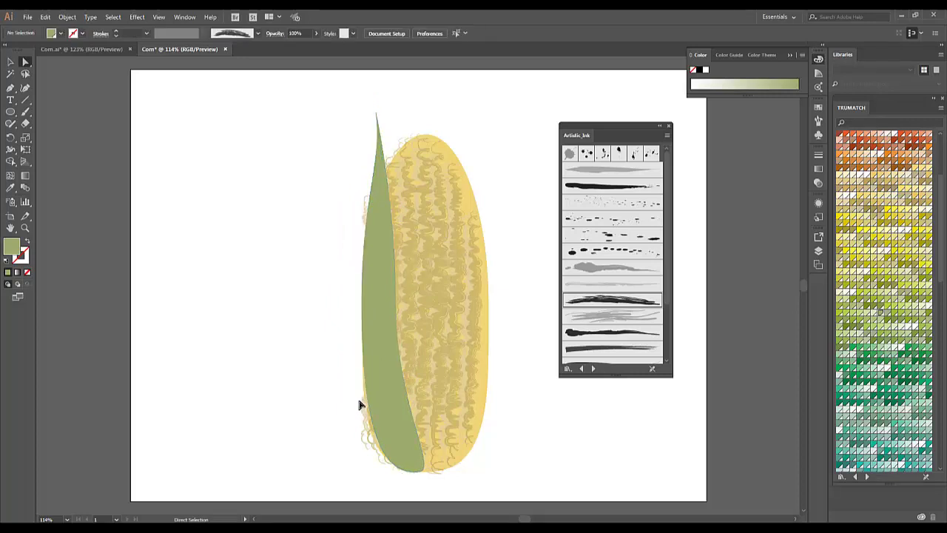
Step: Tilt the direction handles of the leaf's outer side anchor so the lower edge bulges slightly outward, and deselect the leaf
click(363, 309)
click(363, 307)
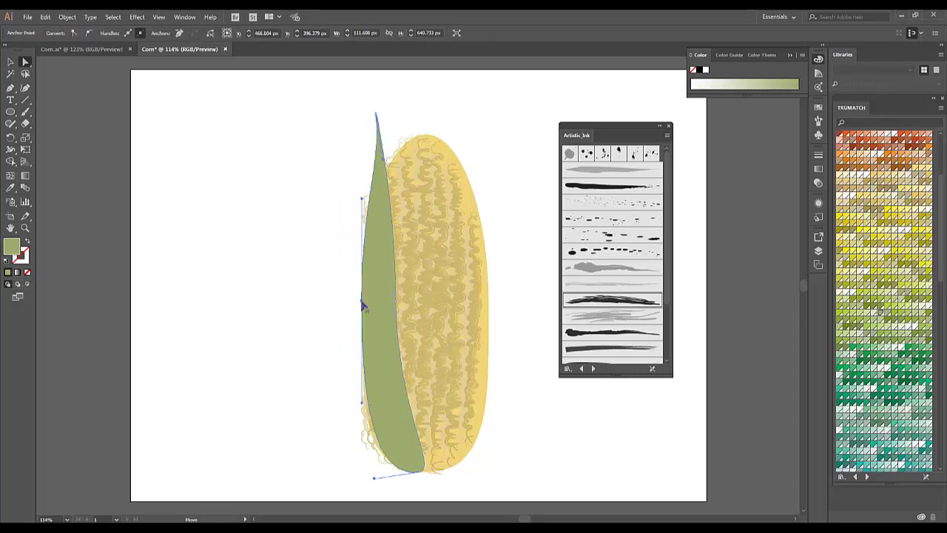
click(363, 406)
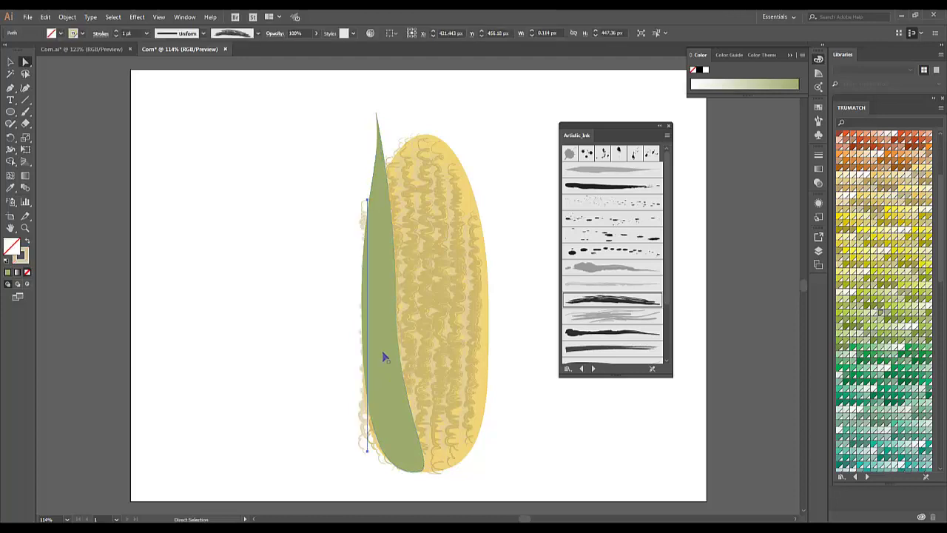
drag(384, 357, 374, 317)
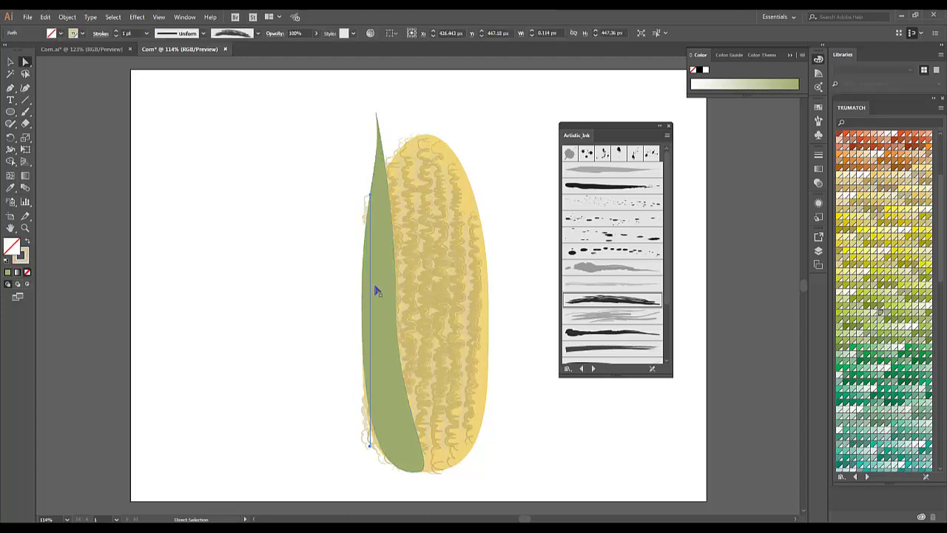
click(378, 289)
click(364, 303)
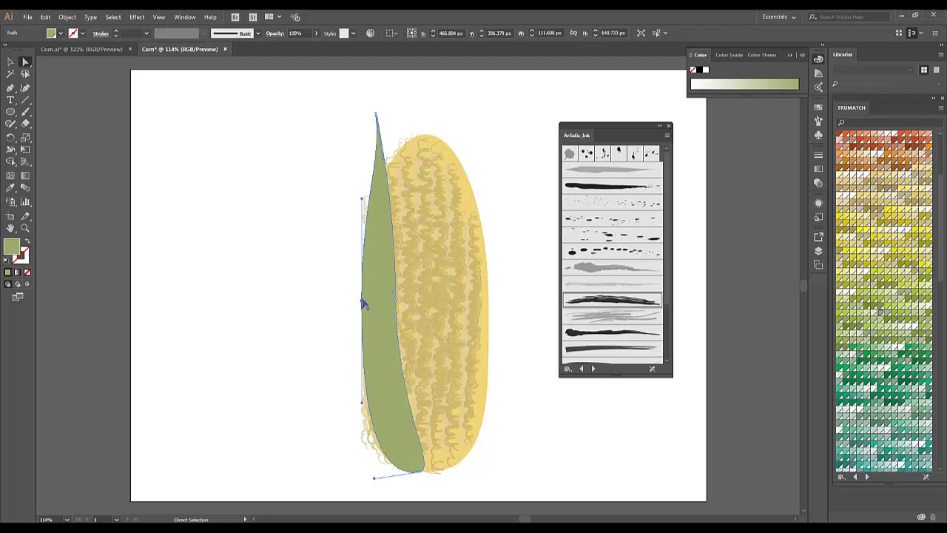
drag(363, 406, 359, 408)
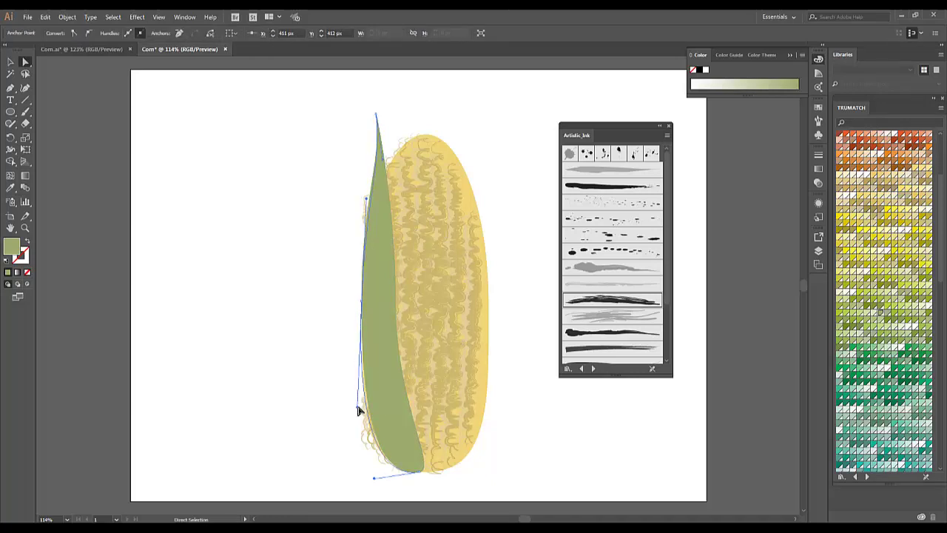
click(521, 164)
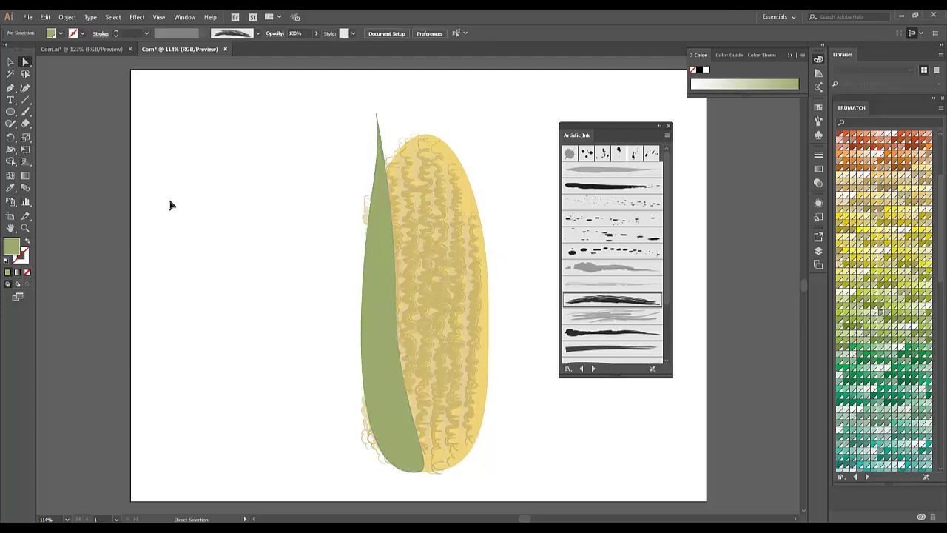
Step: Draw a second tall green ellipse about 110 × 647 px over the cob's right side
click(10, 112)
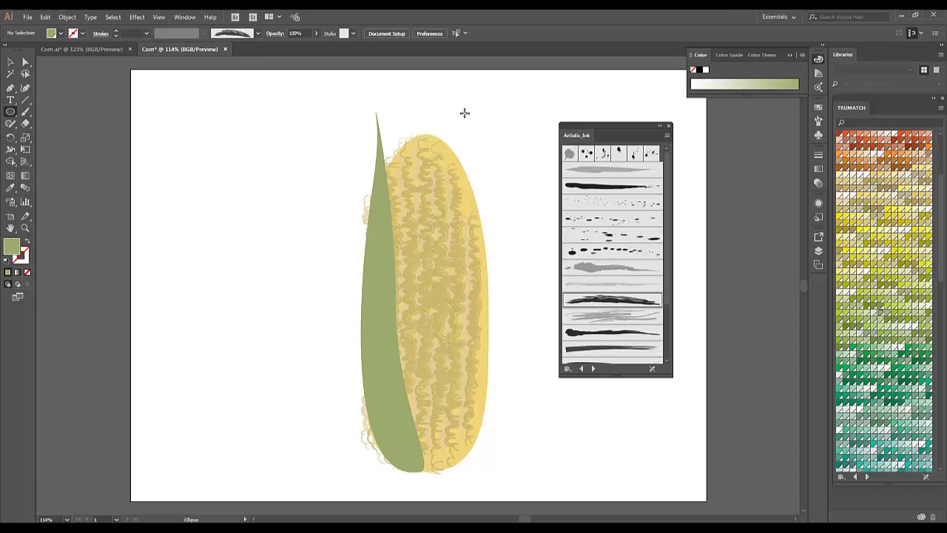
drag(465, 112, 526, 477)
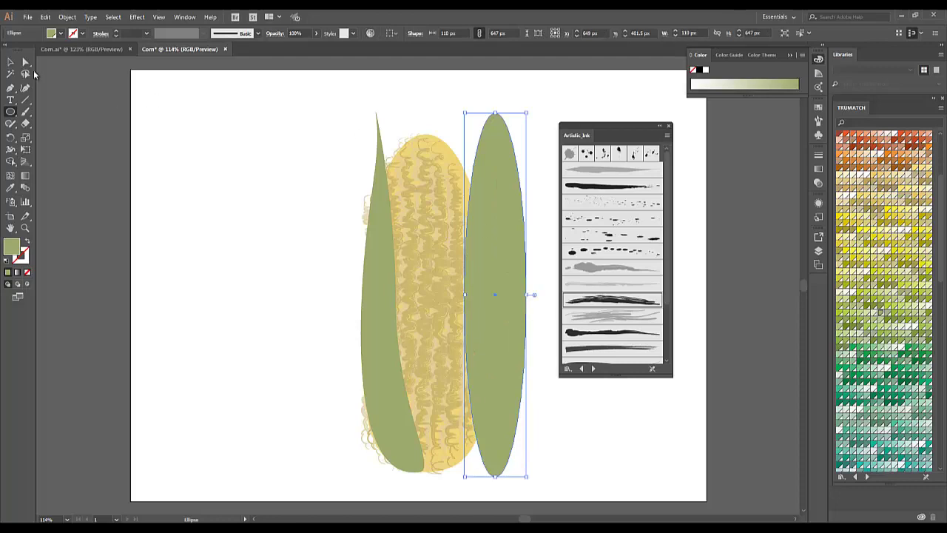
Step: Taper the second green ellipse's top into a pointed tip and shift the shape inward over the cob
click(26, 64)
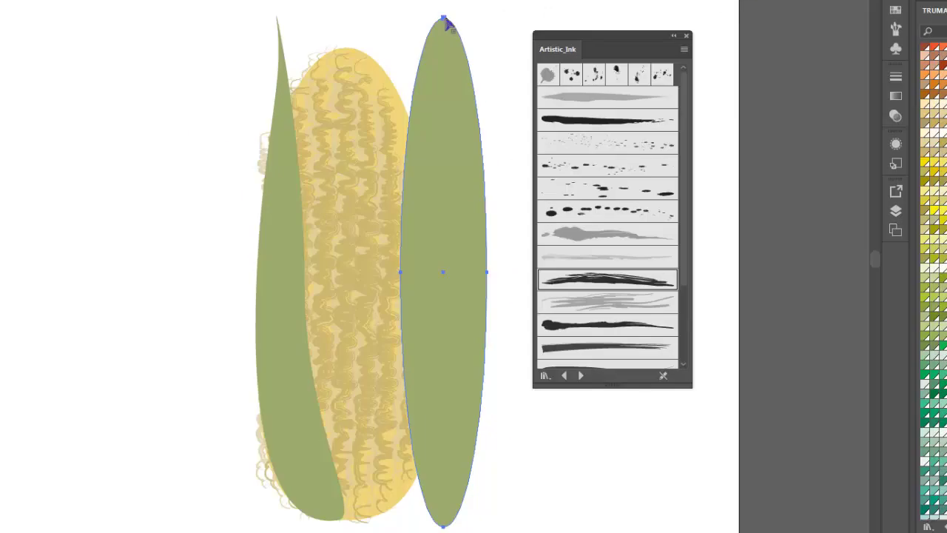
click(444, 20)
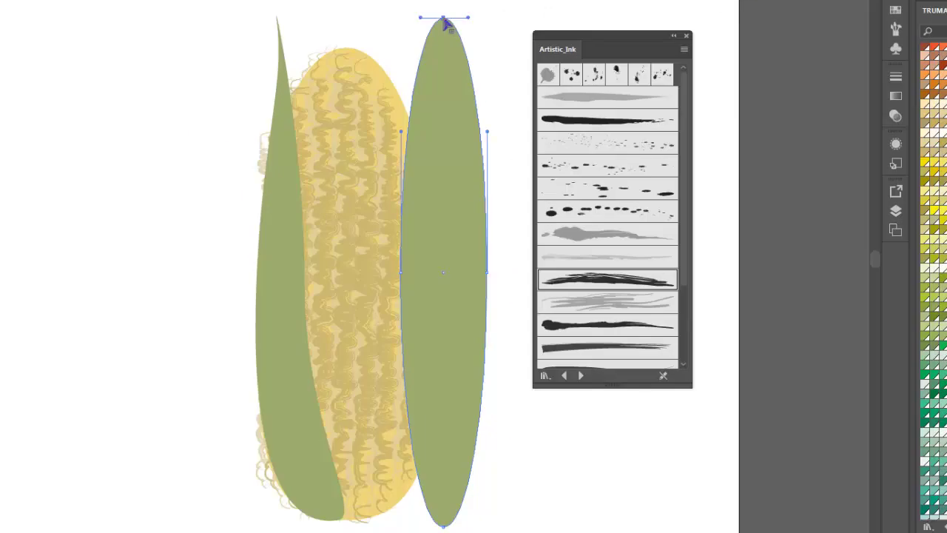
drag(465, 17, 473, 38)
click(474, 38)
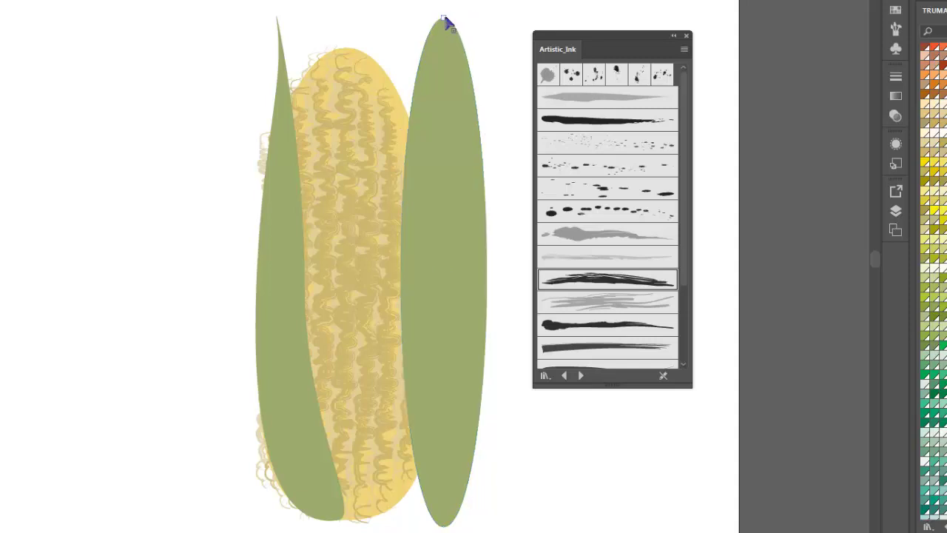
click(444, 18)
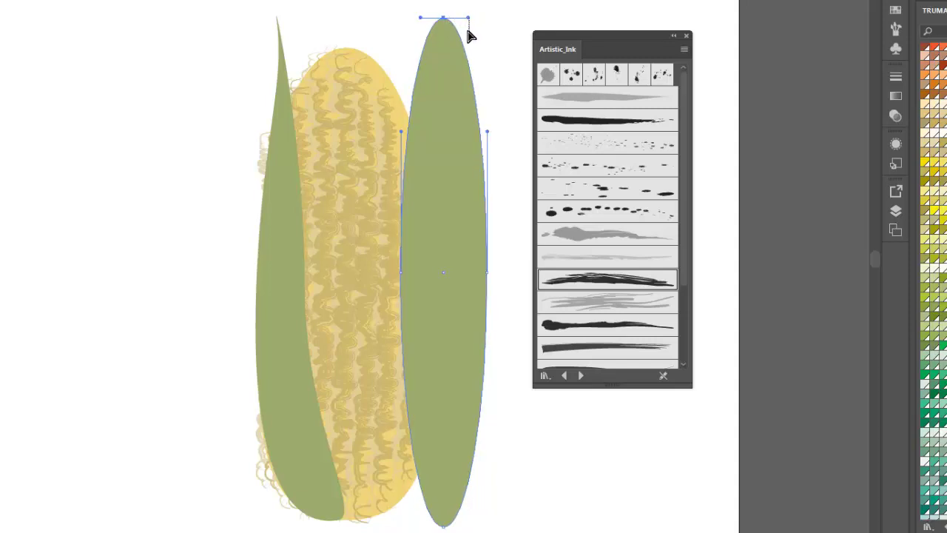
click(474, 30)
click(444, 18)
drag(468, 23, 444, 81)
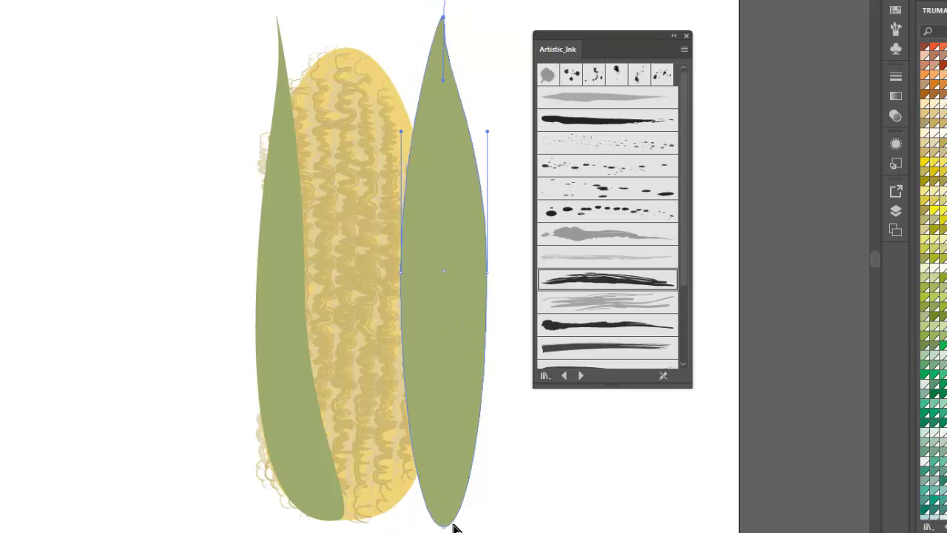
drag(451, 332, 427, 338)
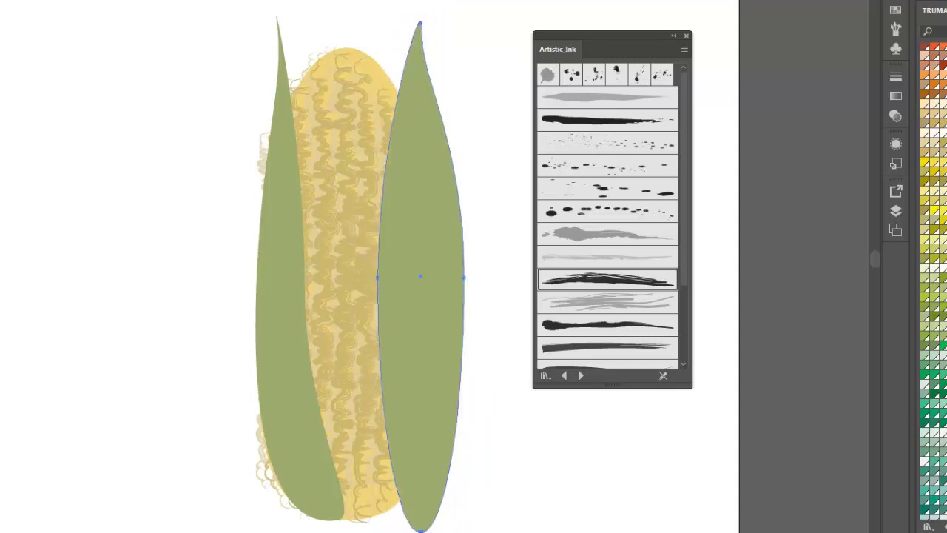
Step: Bring the right leaf's base in to the cob's base, fit its outer side to the cob's edge, and lower and curve its tip
drag(420, 532, 347, 524)
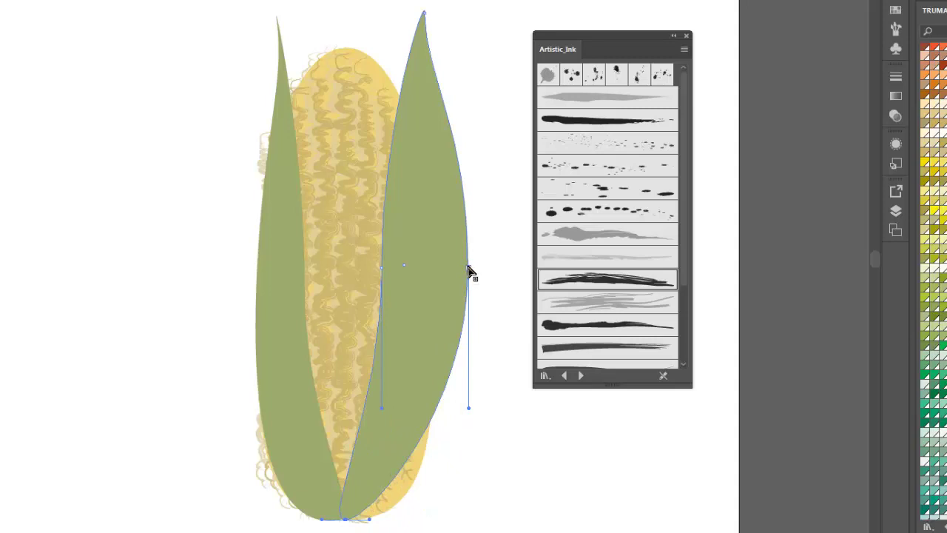
drag(470, 270, 454, 315)
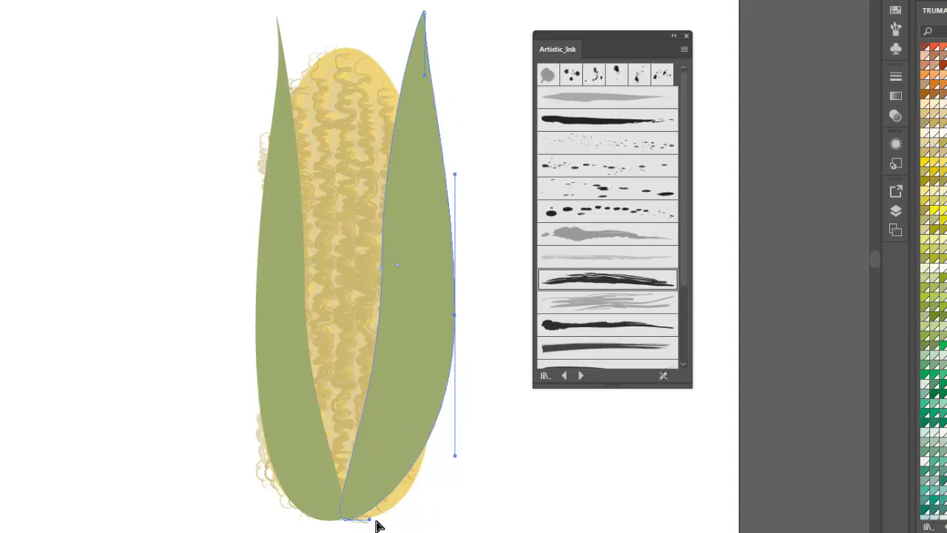
drag(371, 524, 402, 525)
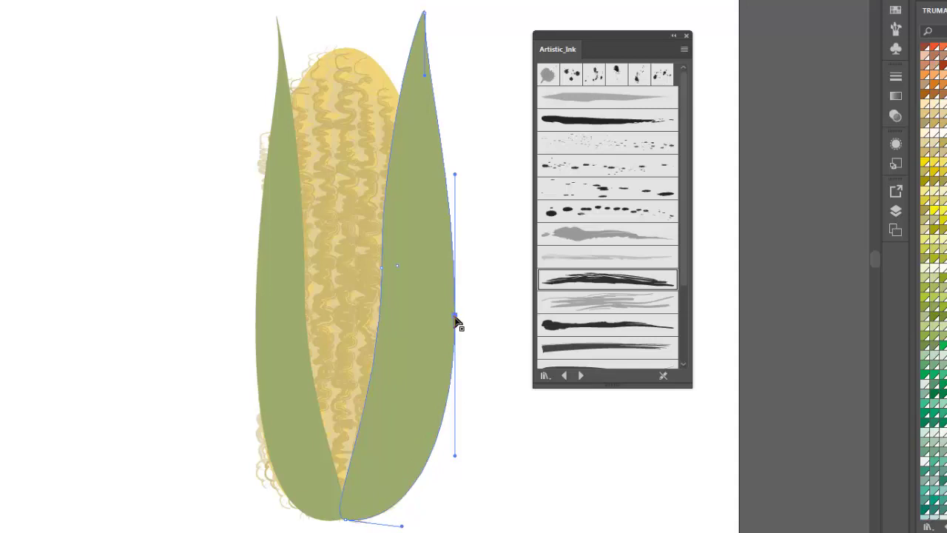
drag(457, 319, 439, 340)
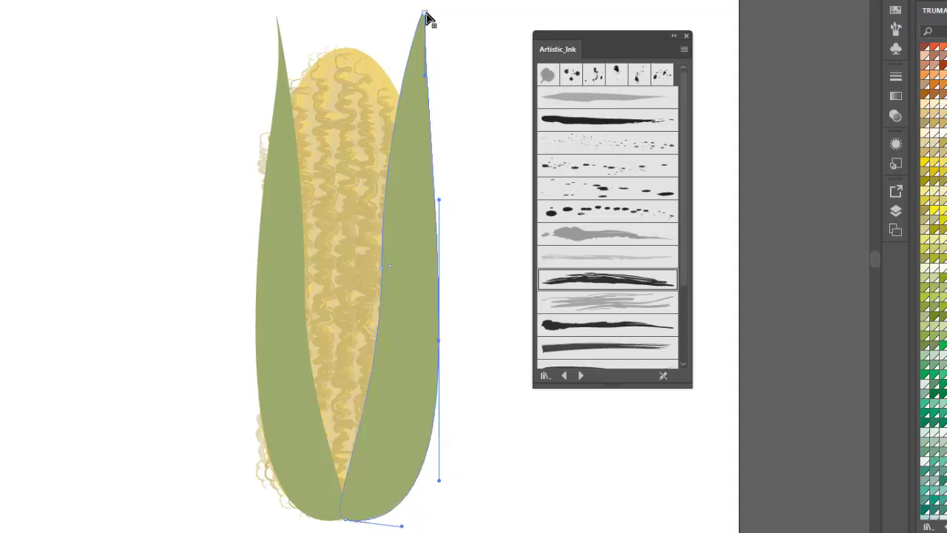
drag(427, 15, 431, 59)
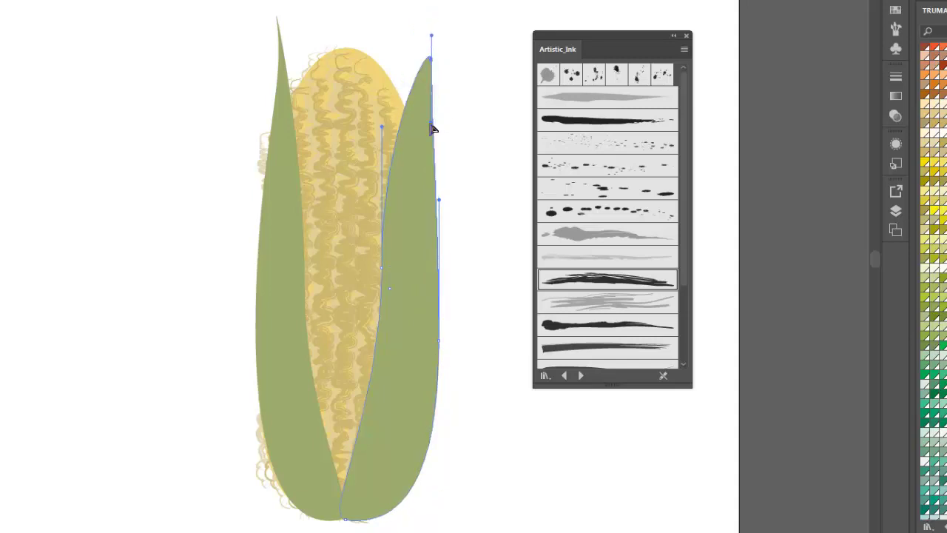
drag(432, 120, 423, 122)
Step: Lower the left leaf's tip and shift it slightly outward, about level with the right leaf's tip, and deselect the leaf
click(276, 20)
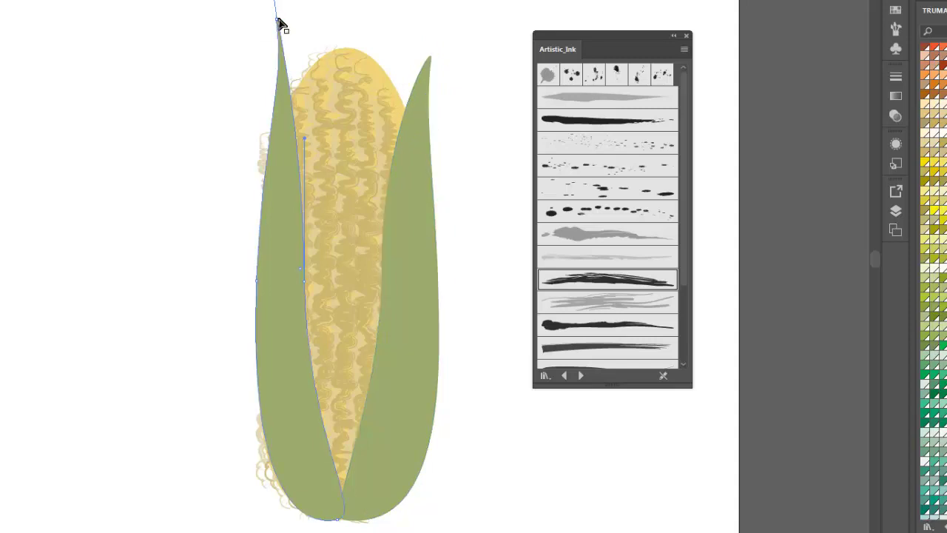
drag(277, 21, 265, 50)
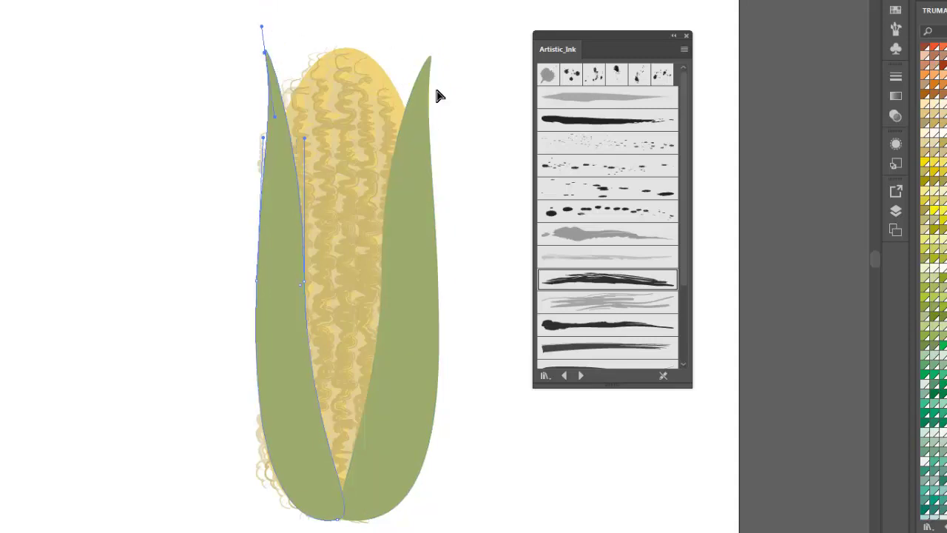
click(499, 233)
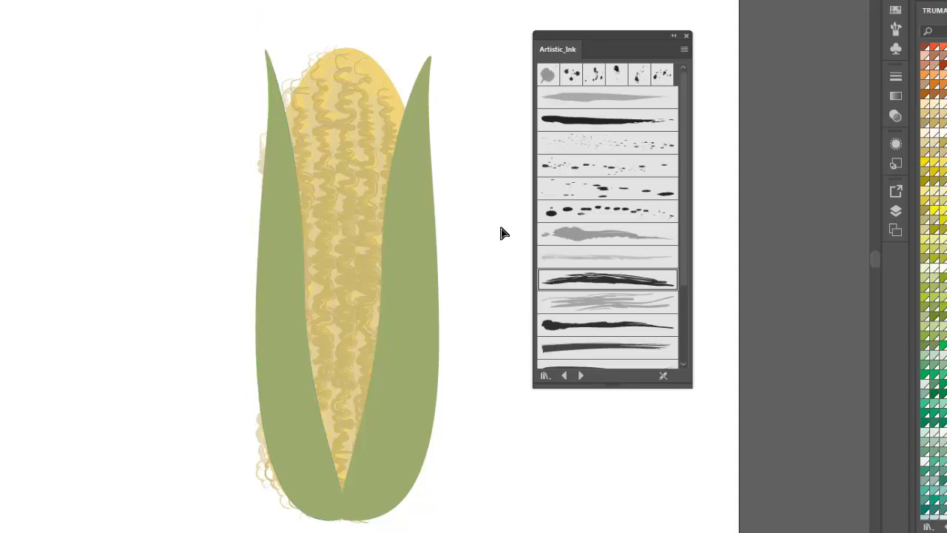
Step: Move the right leaf's inner side anchor slightly outward to reveal more of the cob, and deselect the leaf
click(433, 261)
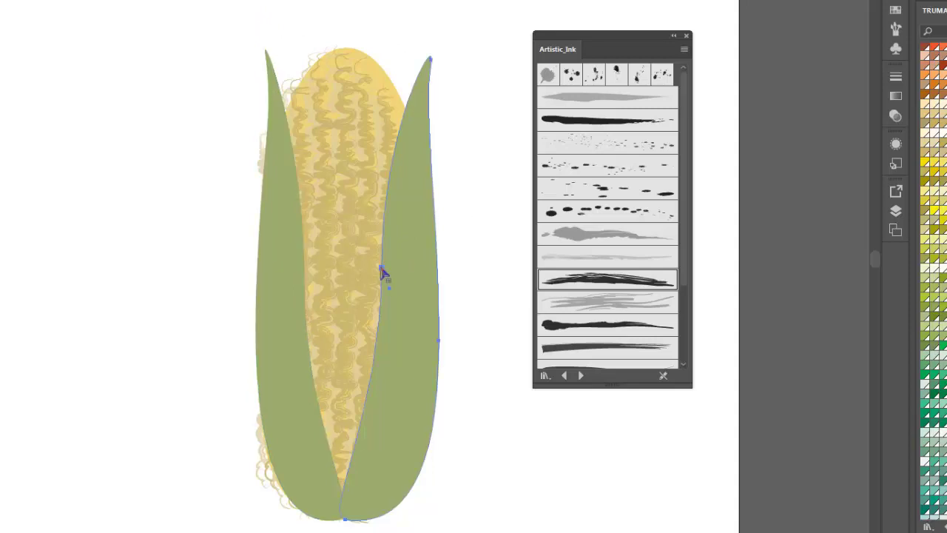
mouse_move(384, 274)
mouse_down()
mouse_move(391, 271)
mouse_move(382, 271)
mouse_up()
click(442, 258)
click(388, 272)
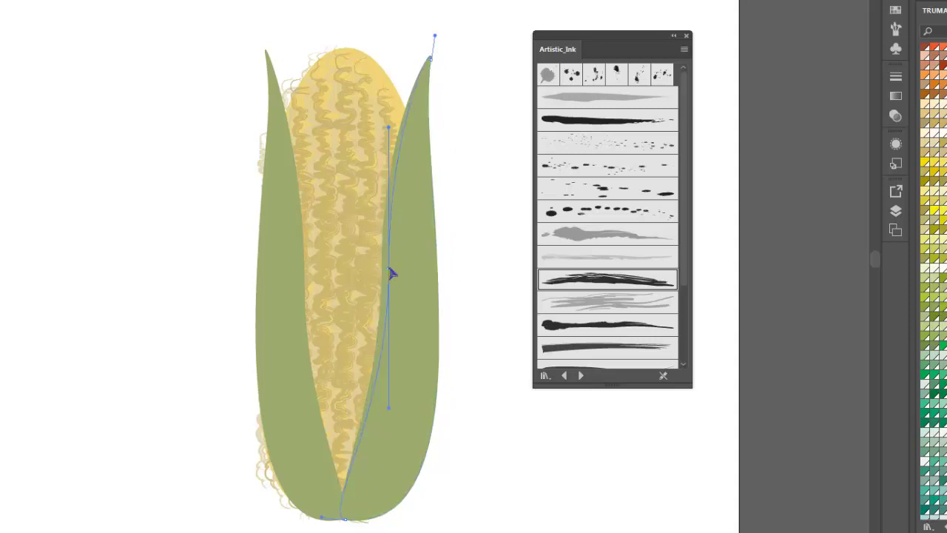
click(481, 257)
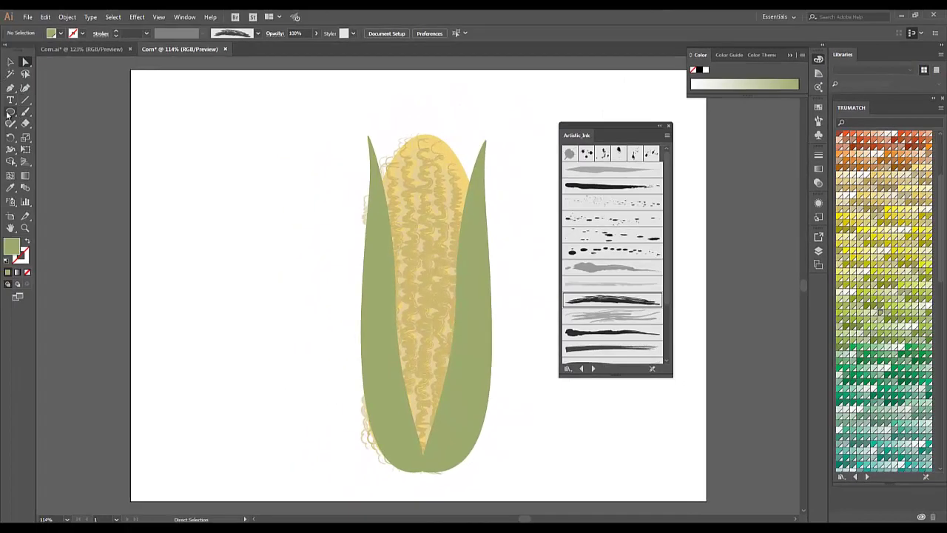
Step: Draw a green rounded rectangle about 71 × 44 px as the stem at the base of the husk leaves
click(9, 113)
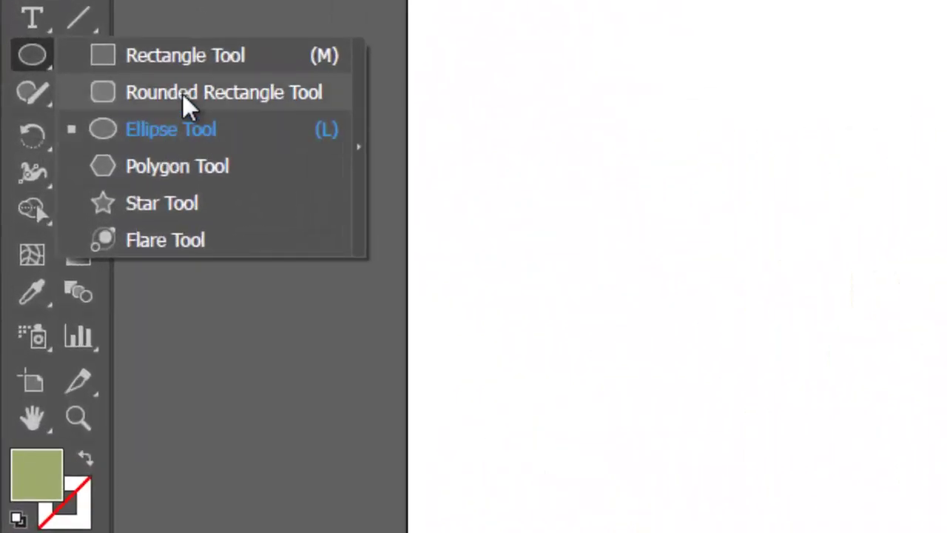
click(183, 96)
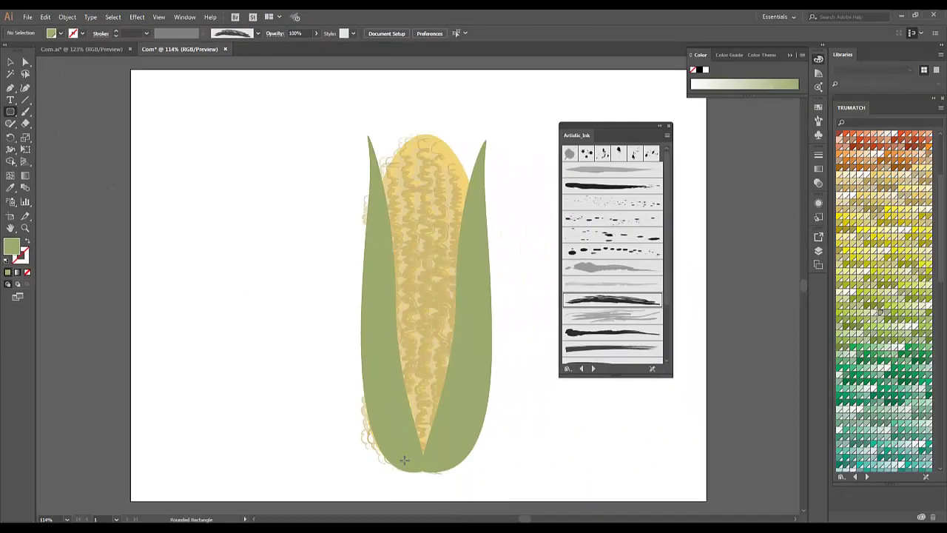
drag(408, 480, 445, 484)
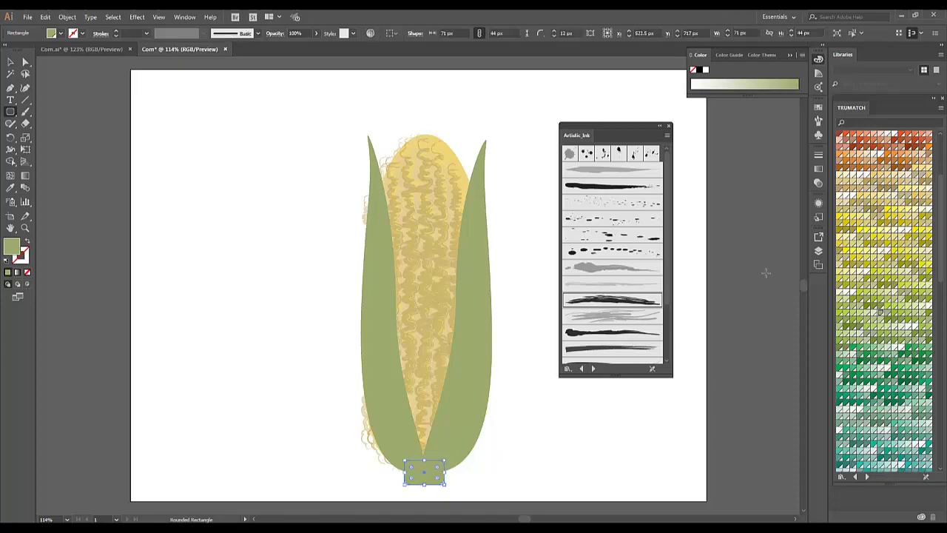
Step: Send the stem rectangle backward two levels in the layer order so it lies behind both leaves
click(818, 252)
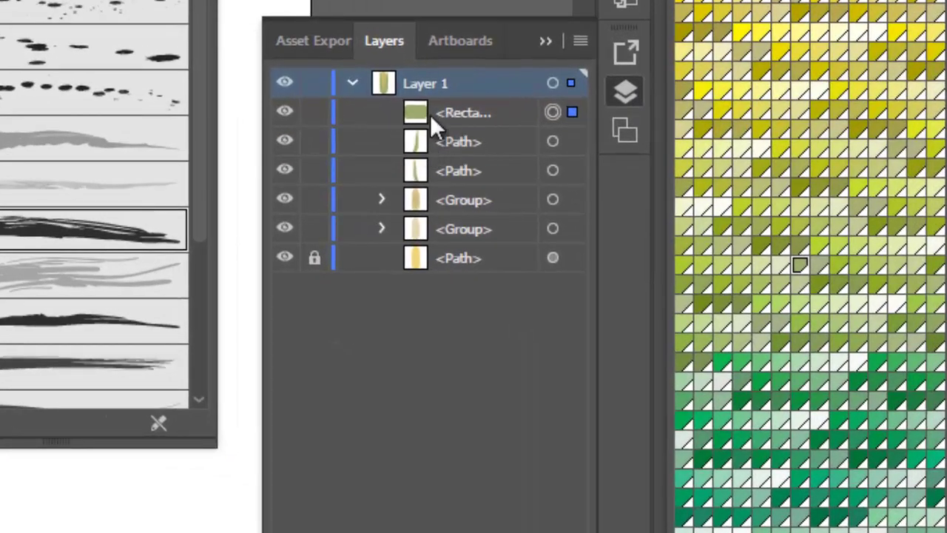
click(457, 111)
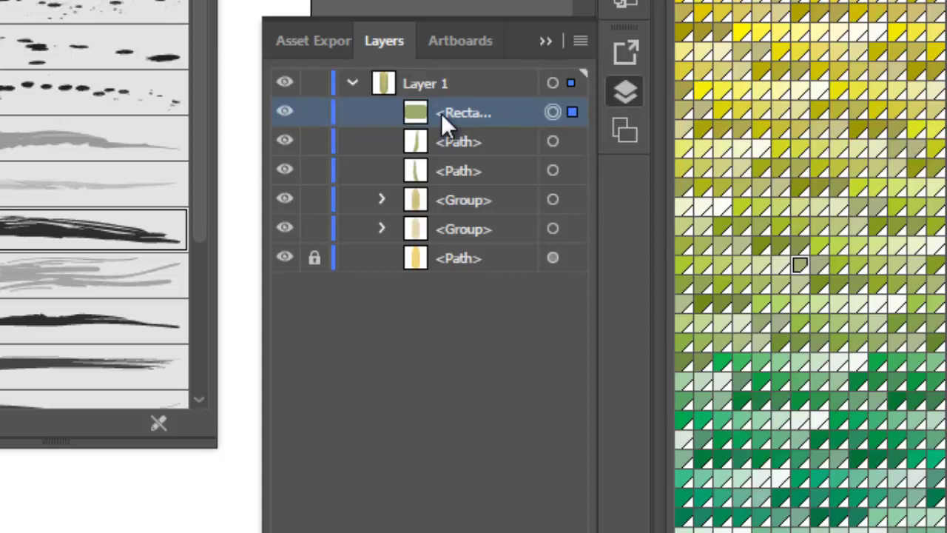
key(ctrl+bracketleft)
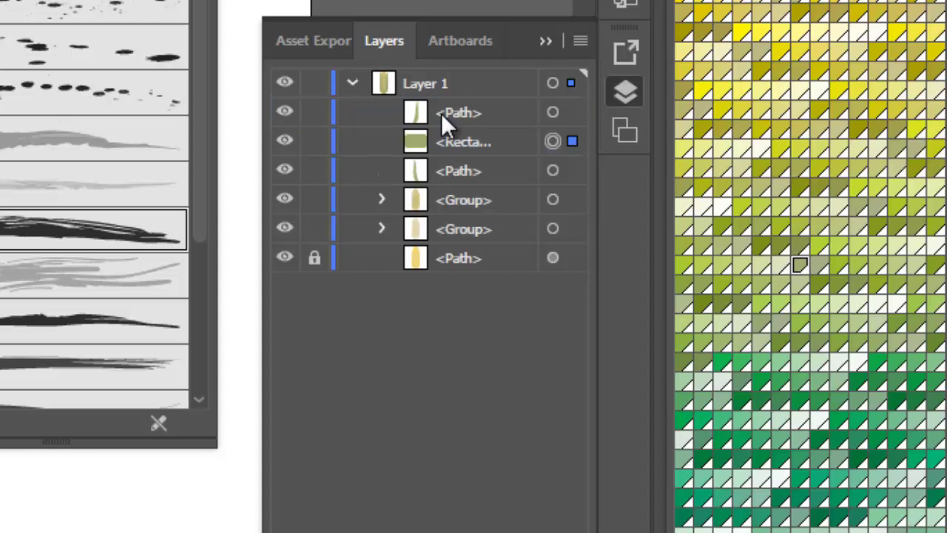
key(ctrl+bracketleft)
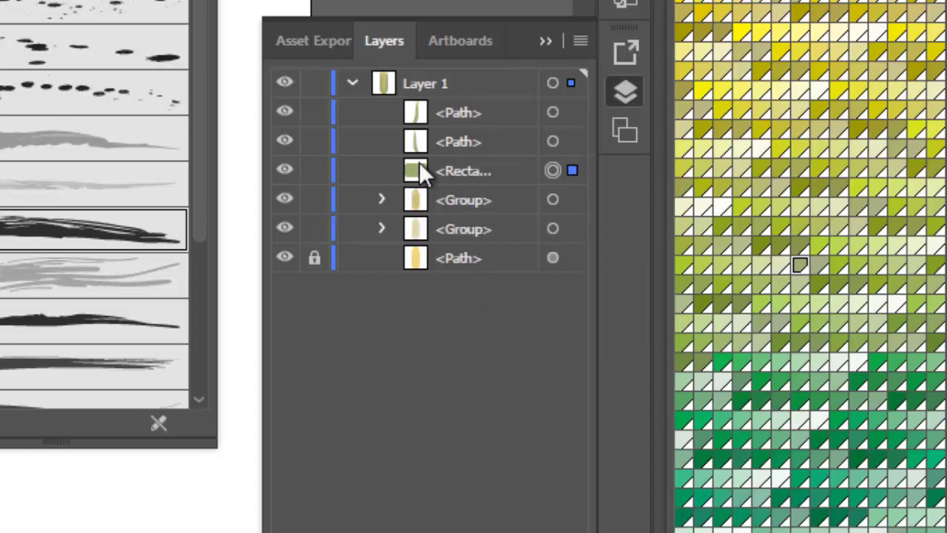
Step: Lock the two kernel texture groups, the stem rectangle and both leaf paths
click(453, 112)
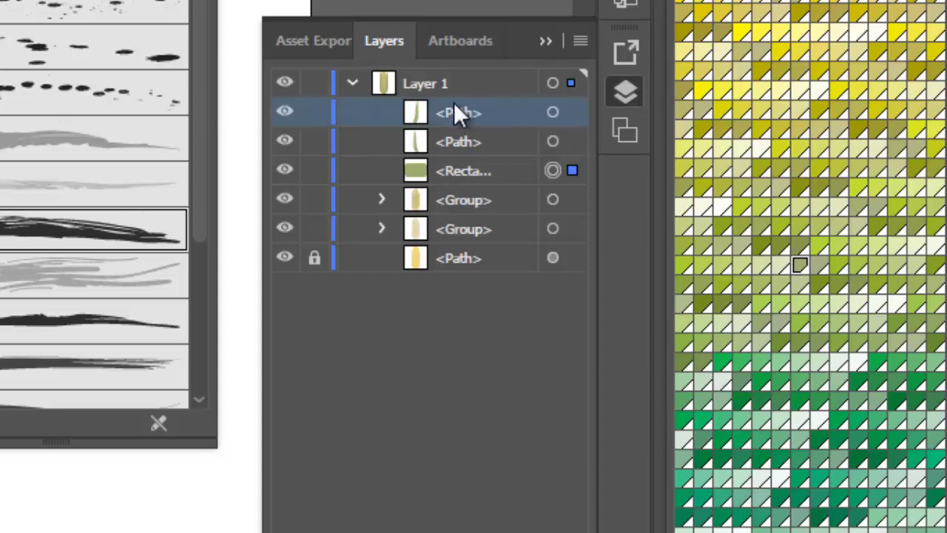
click(317, 229)
click(316, 199)
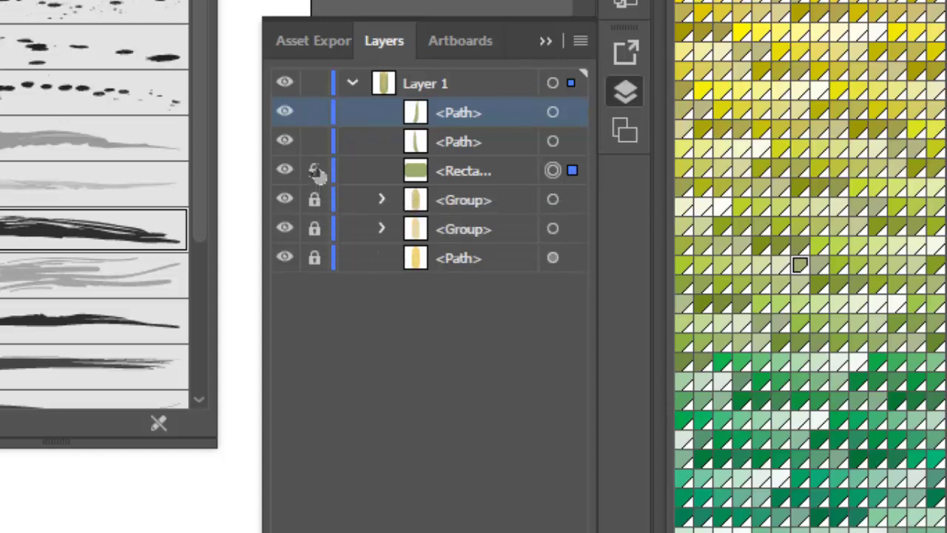
click(316, 170)
click(316, 140)
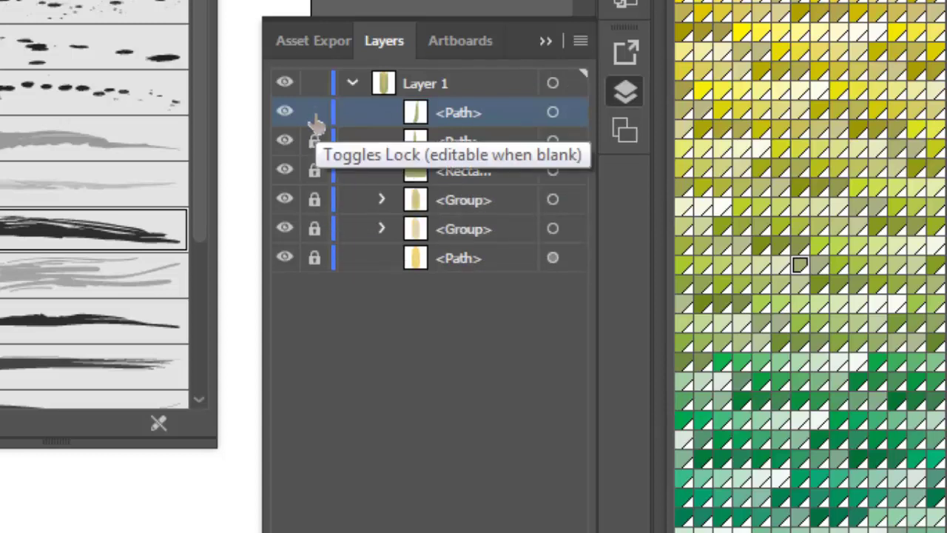
click(315, 115)
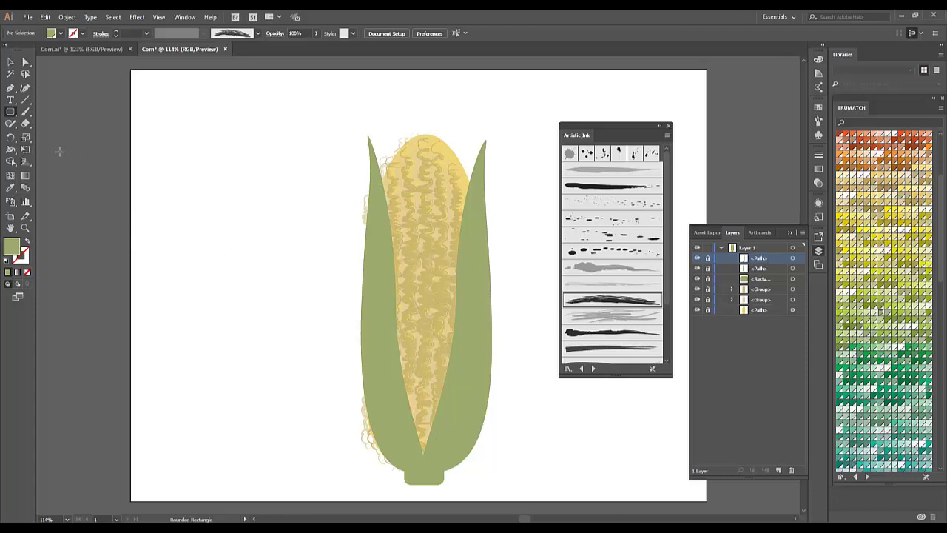
Step: Swap to a green stroke without fill and draw a curved Pen vein line from the left leaf's tip to its base
click(10, 88)
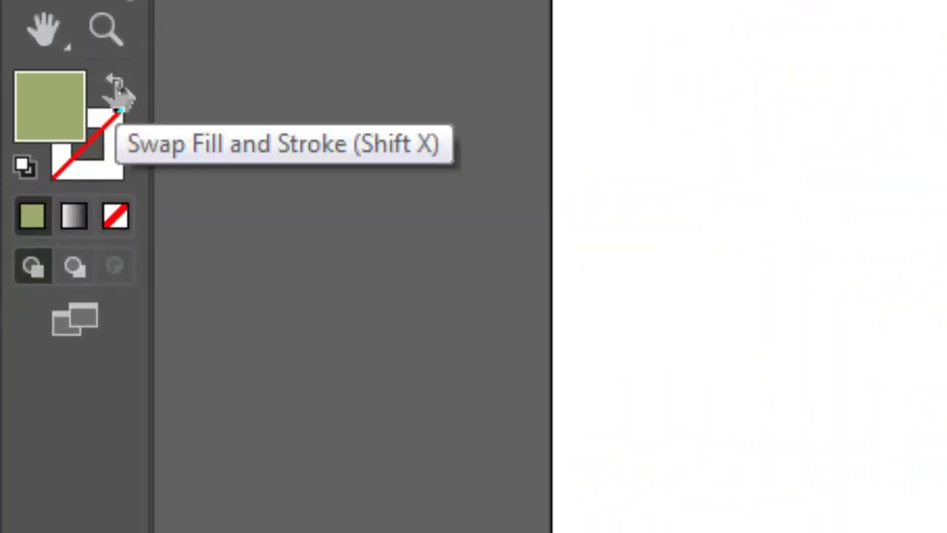
click(116, 89)
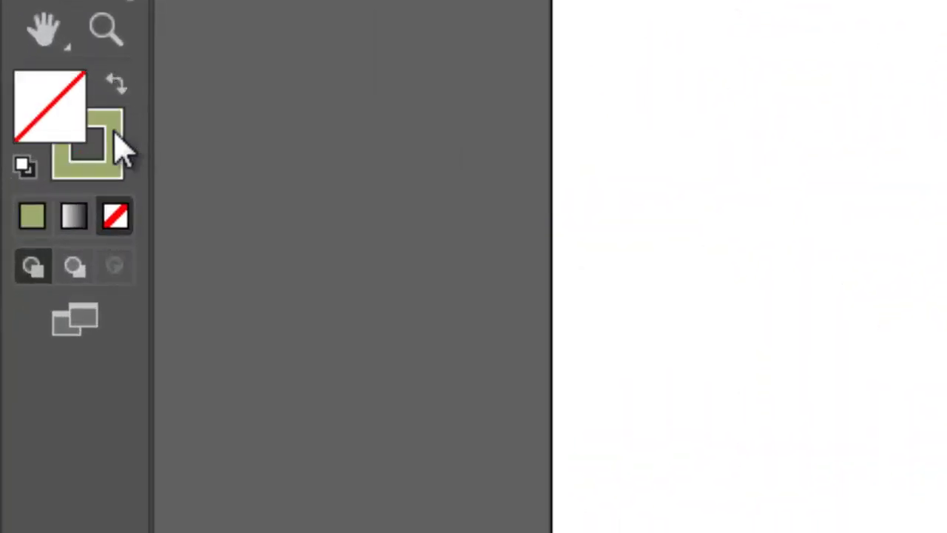
click(113, 123)
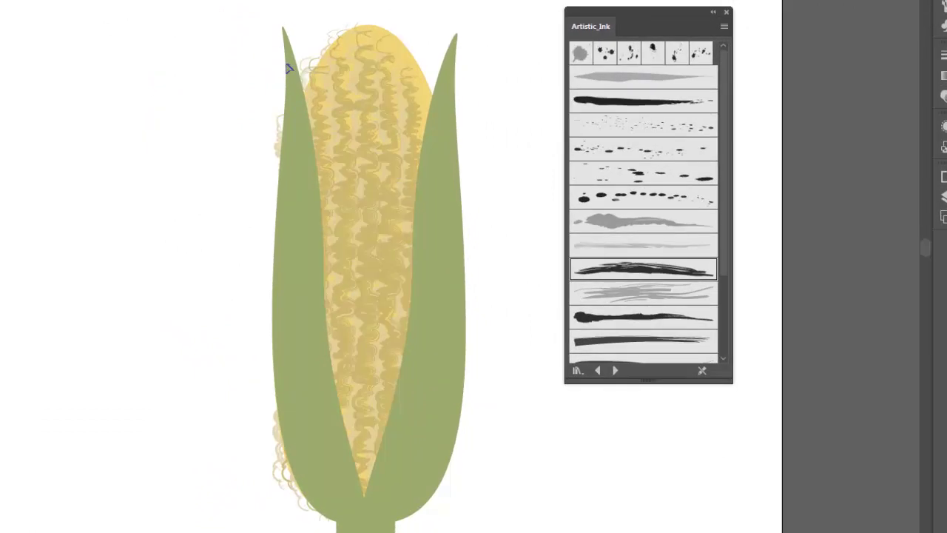
drag(290, 72, 300, 107)
drag(310, 291, 302, 338)
drag(307, 336, 303, 332)
drag(357, 518, 382, 532)
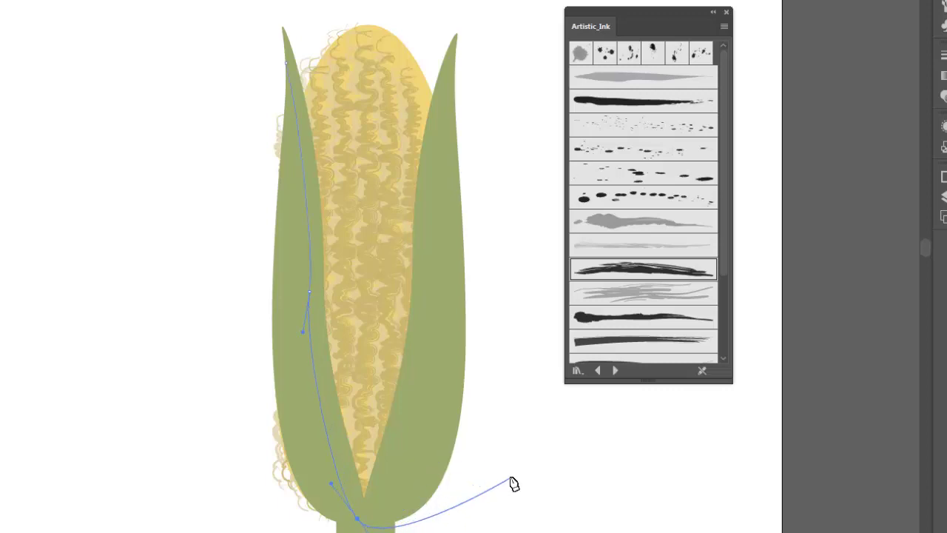
key(a)
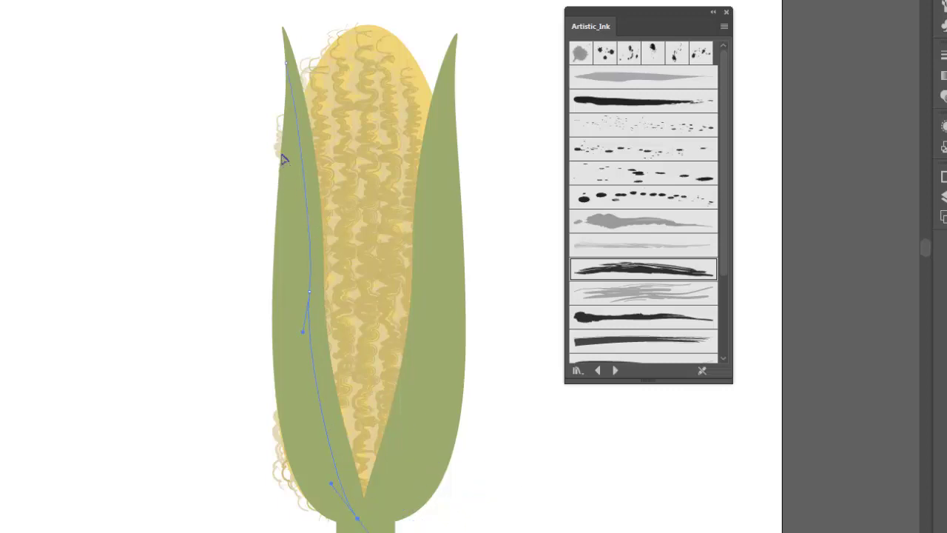
Step: Draw further curved vein lines along the left leaf's outer side down to its base
drag(282, 138, 281, 360)
drag(335, 519, 349, 527)
drag(274, 241, 276, 264)
drag(301, 488, 326, 525)
Step: Draw two curved vein lines down the right leaf, one near its outer edge and one near its inner edge
drag(449, 47, 444, 91)
drag(450, 341, 445, 364)
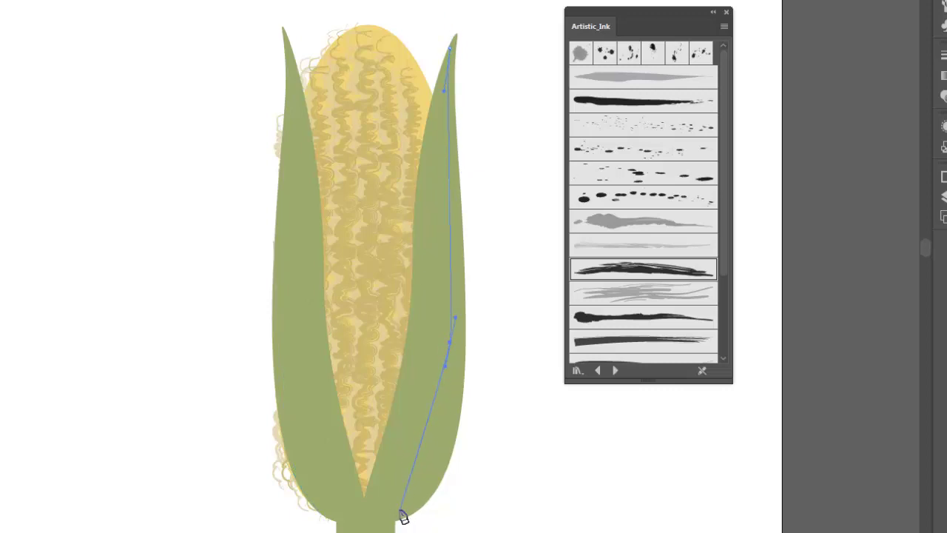
drag(397, 511, 372, 532)
drag(432, 97, 434, 156)
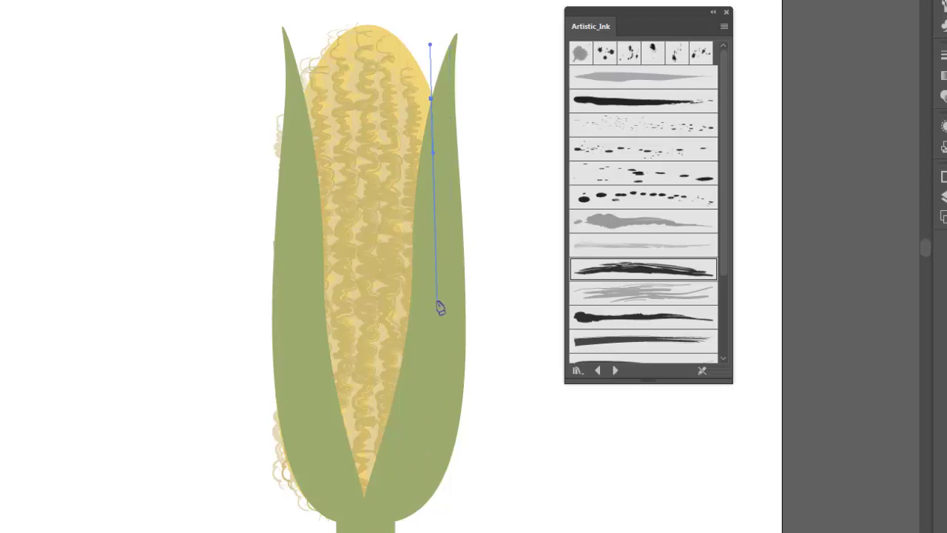
drag(434, 302, 424, 328)
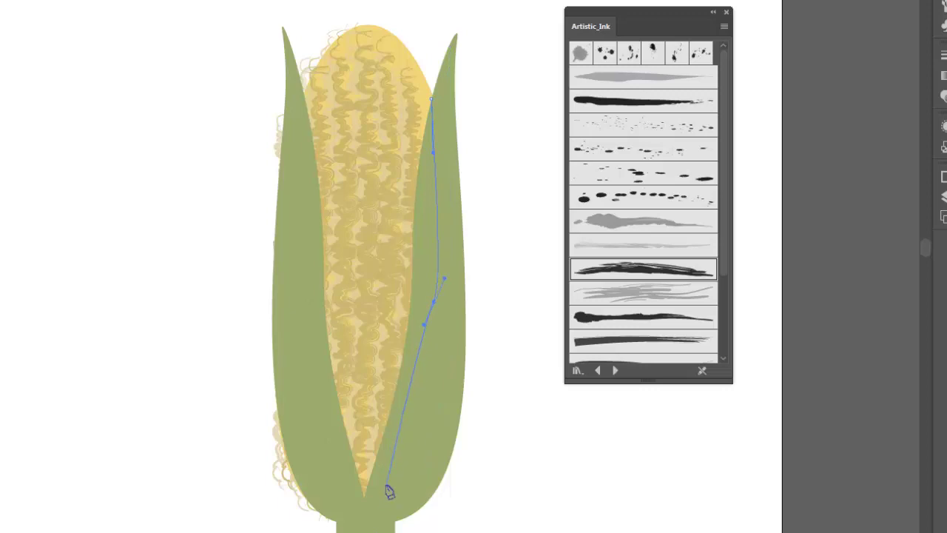
drag(382, 506, 368, 522)
Step: Select the vein lines on both leaves together and apply the Dry Ink 1 brush to them
key(v)
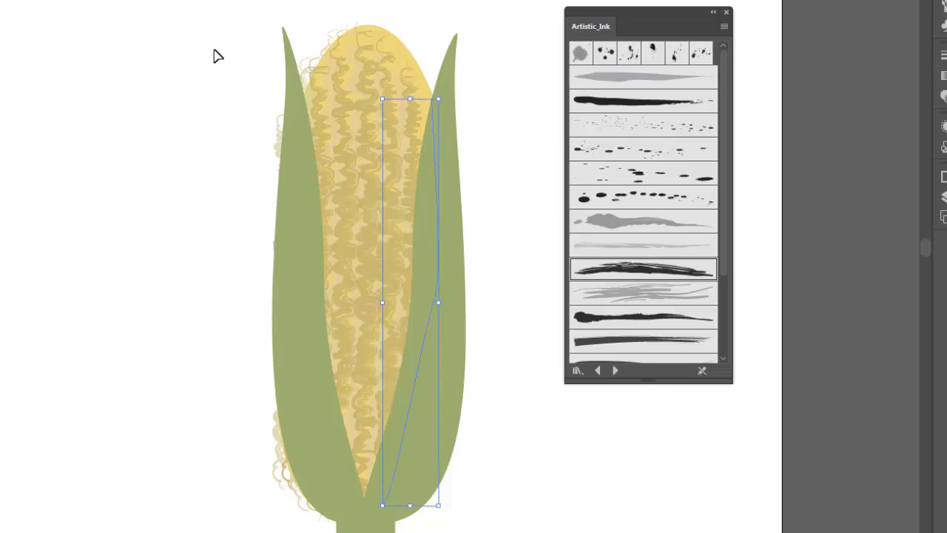
drag(205, 36, 533, 190)
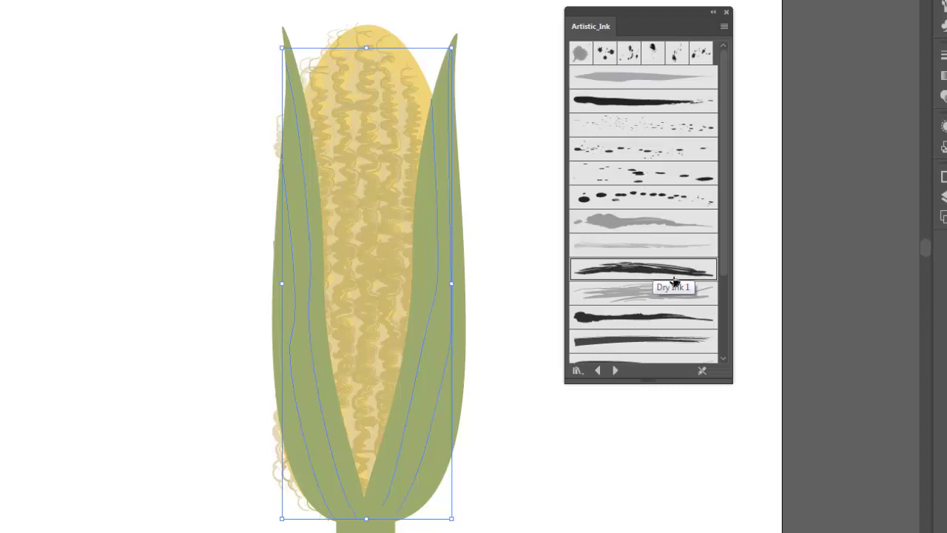
click(643, 271)
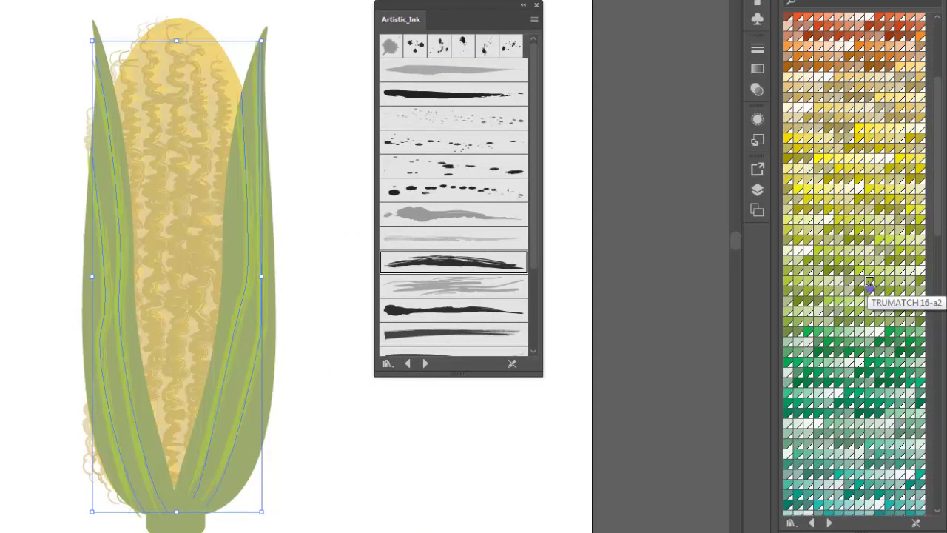
Step: Recolour the brushed vein strokes with a muted green slightly lighter than the leaves, and deselect them
click(796, 292)
click(797, 270)
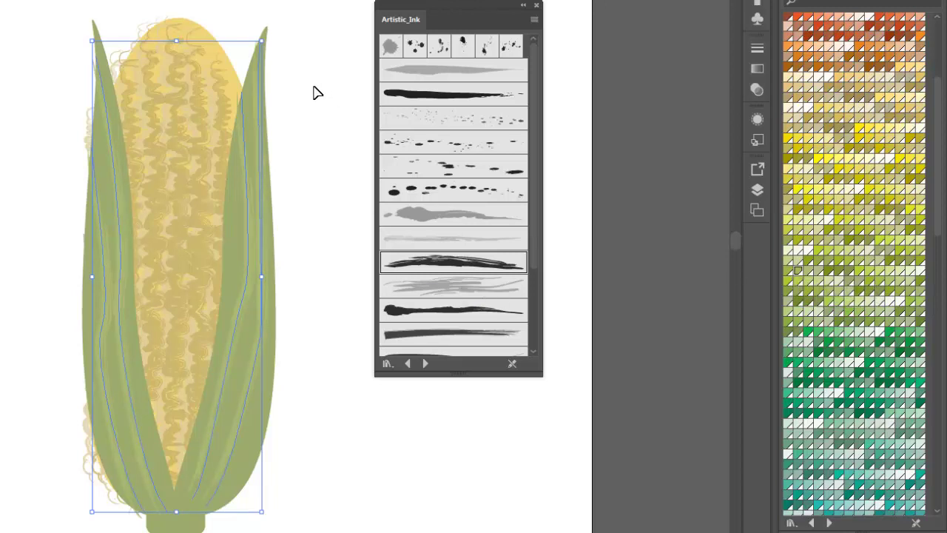
click(2, 24)
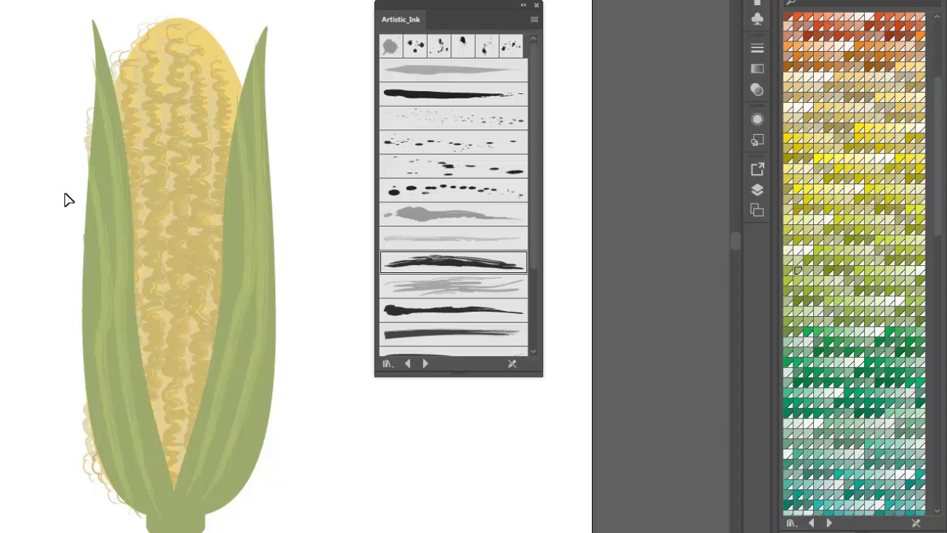
Step: Clear the selection and set the drawing colours to a black fill with no stroke
click(87, 256)
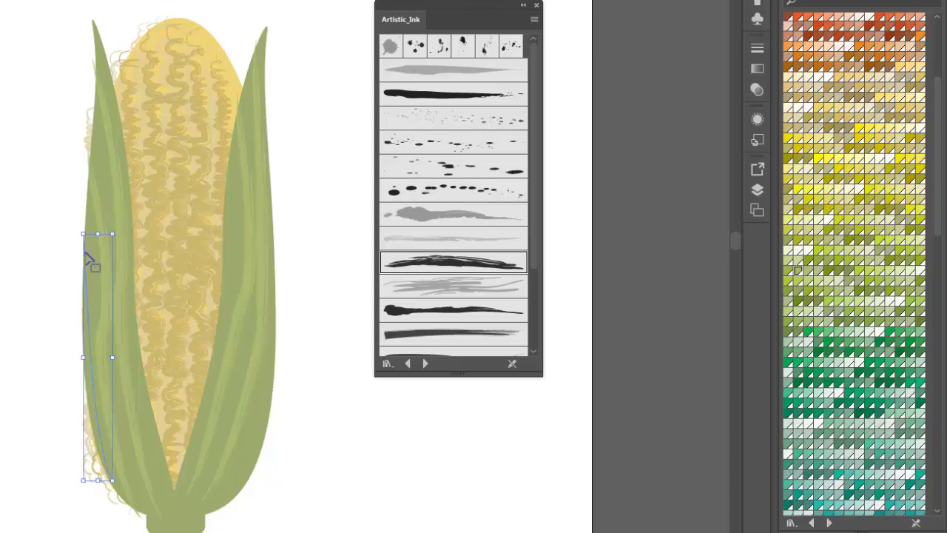
click(28, 269)
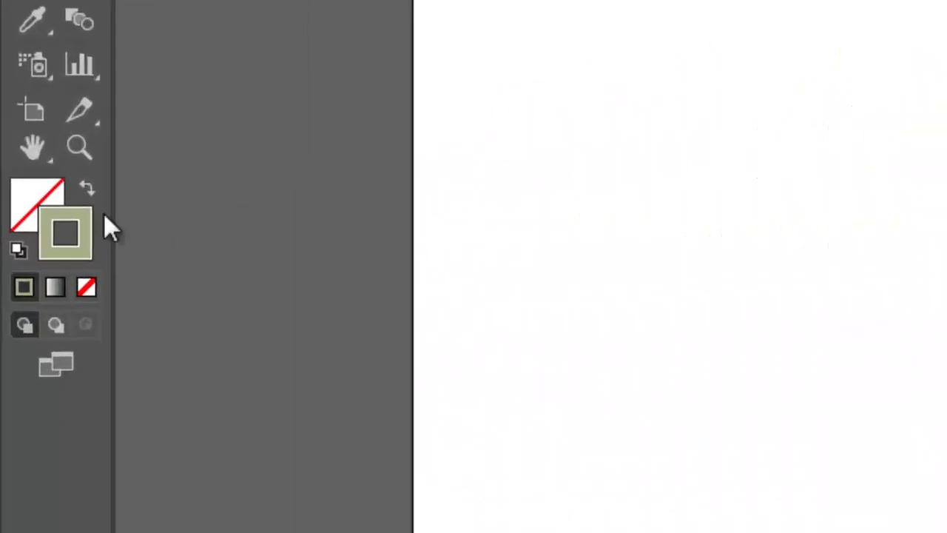
click(23, 247)
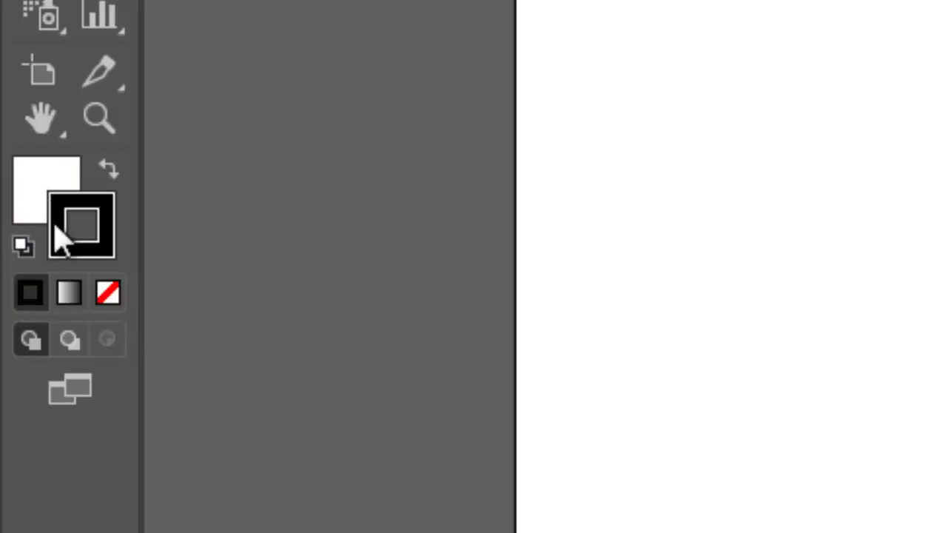
click(106, 177)
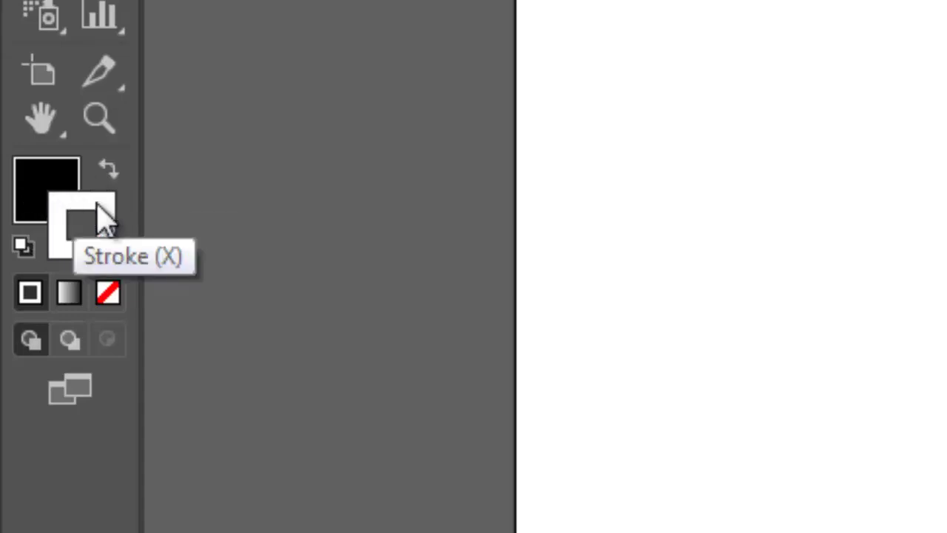
click(109, 295)
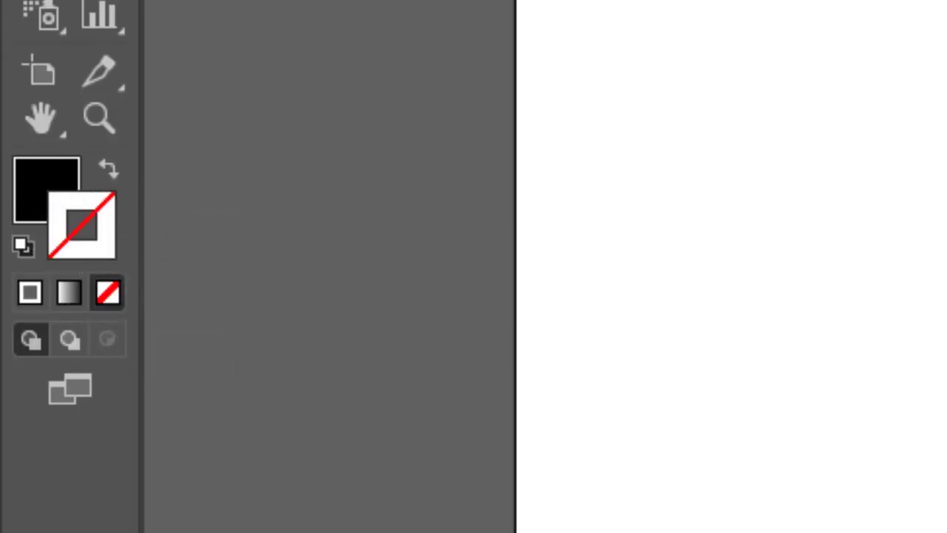
Step: Draw a black circle about 39 px across on the empty artboard beside the corn with the Ellipse tool
click(17, 57)
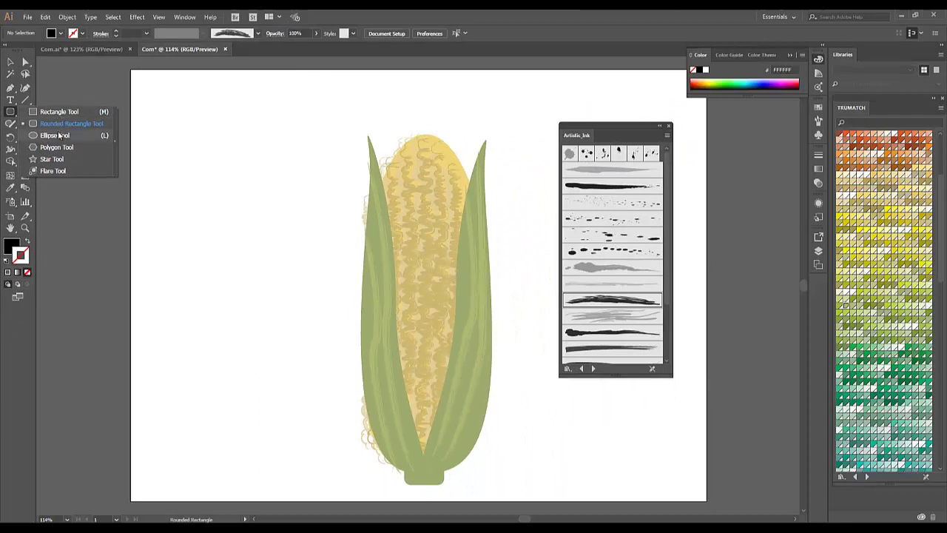
click(55, 135)
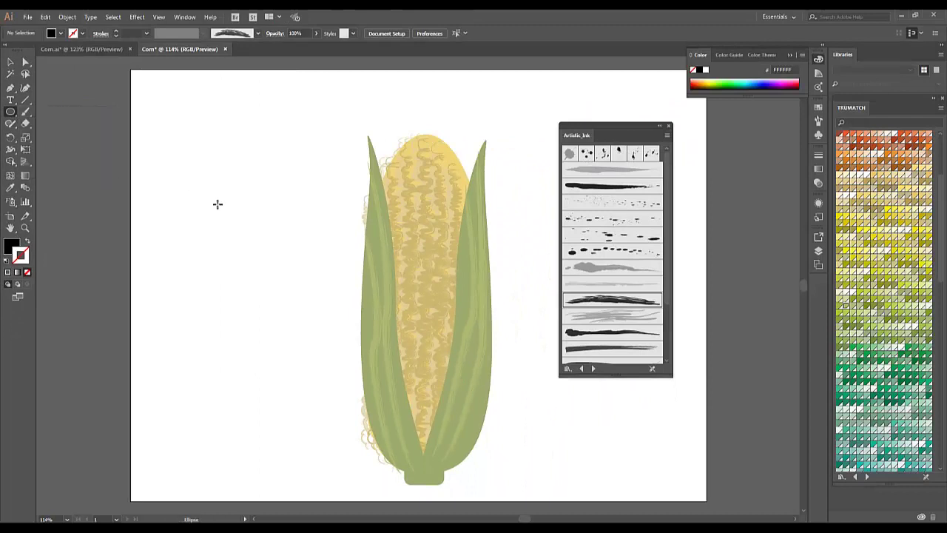
drag(184, 199, 199, 220)
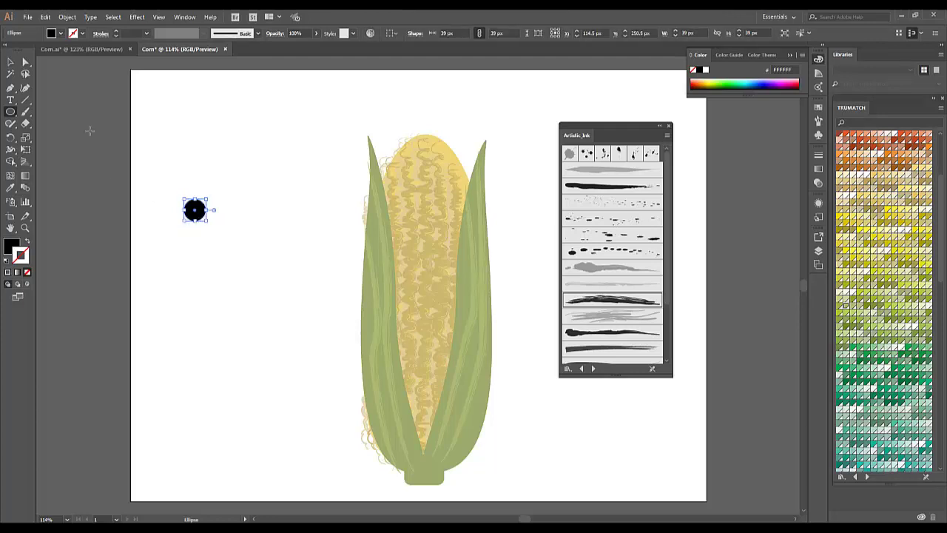
Step: Duplicate the circle about 53 px to its right, and place the pair on the cob's upper half as eyes
click(11, 64)
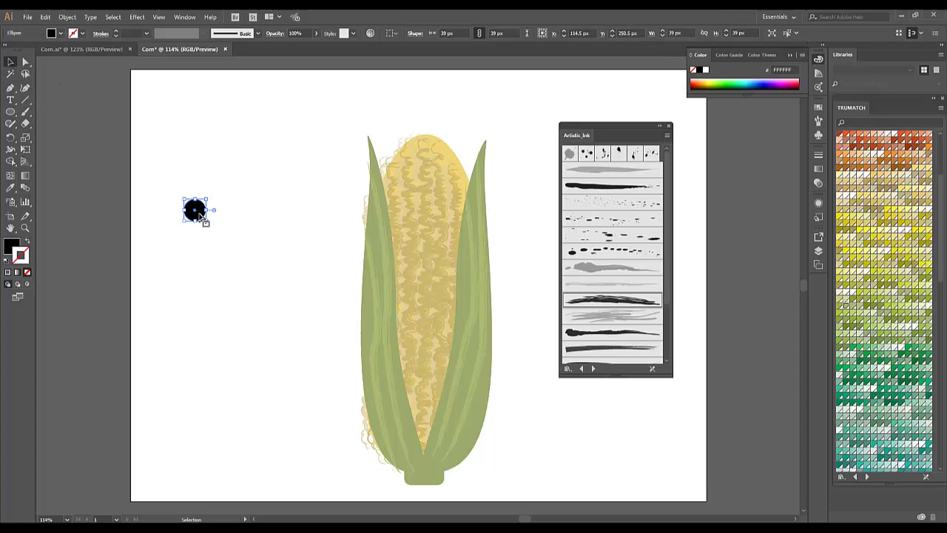
drag(202, 217, 230, 218)
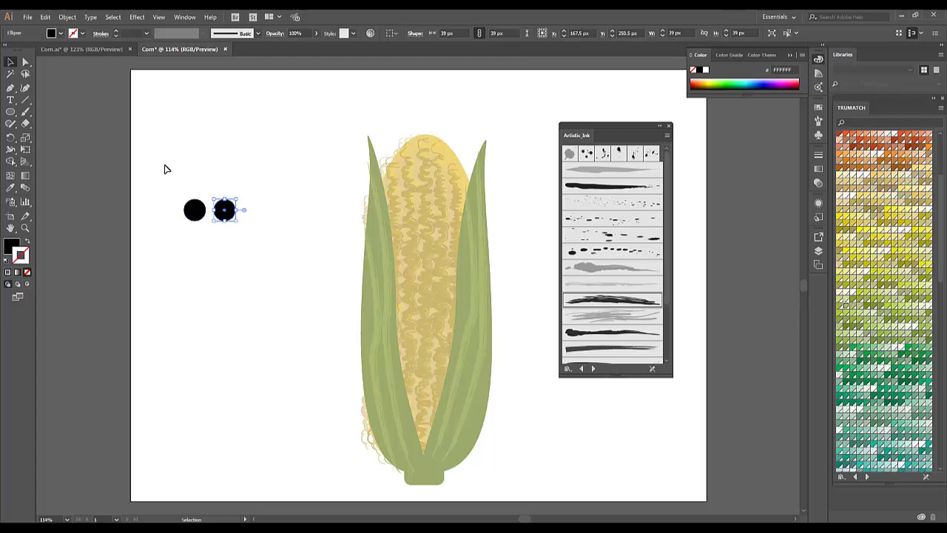
drag(165, 170, 413, 246)
click(264, 193)
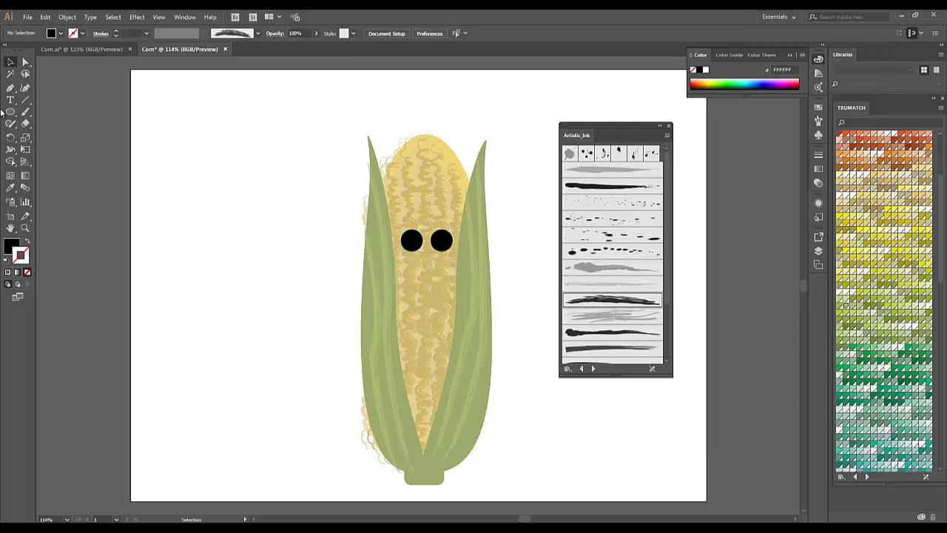
Step: Draw two black circles about 76 px across beside the corn, and overlap them with one slightly above the other
click(11, 111)
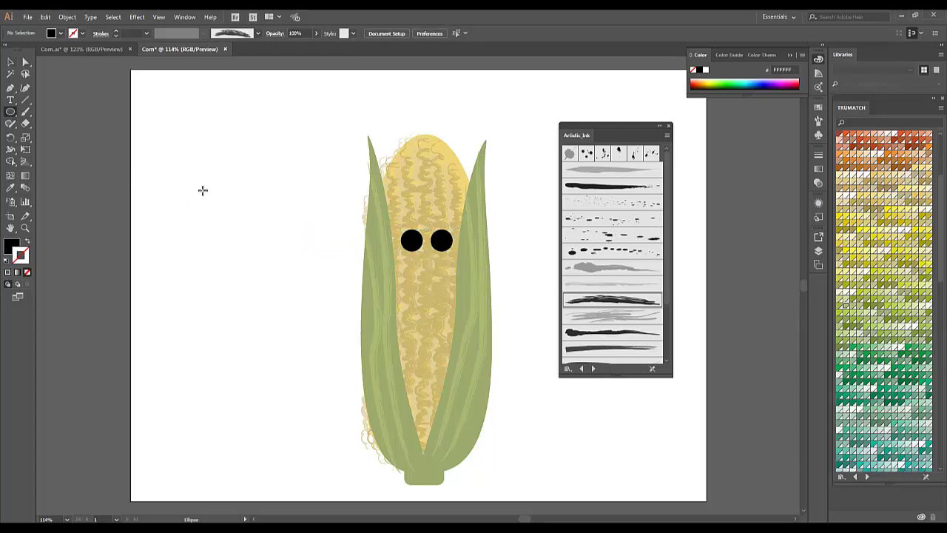
drag(174, 186, 216, 228)
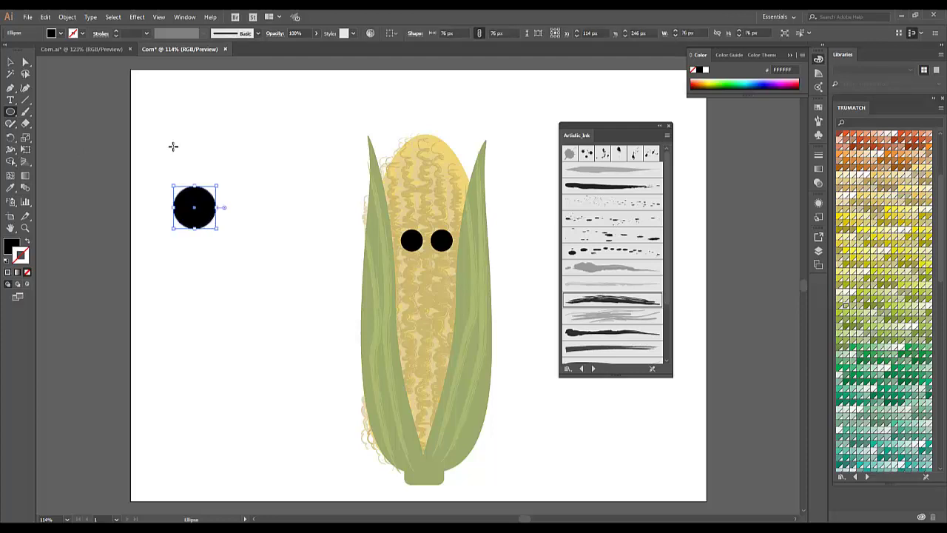
drag(173, 146, 208, 188)
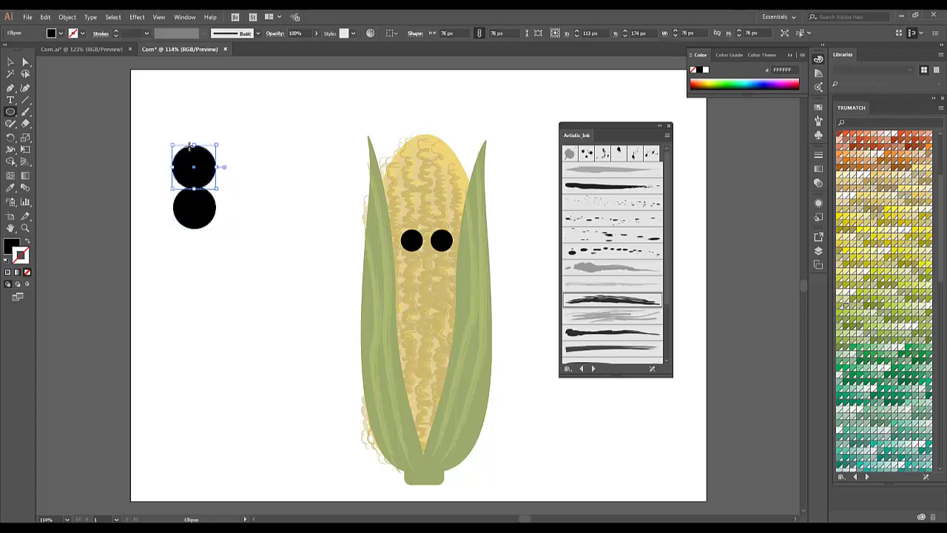
click(10, 63)
drag(196, 158, 195, 186)
Step: Select both overlapping circles and subtract the upper one from the lower with Pathfinder Minus Front to form a crescent
drag(152, 151, 231, 243)
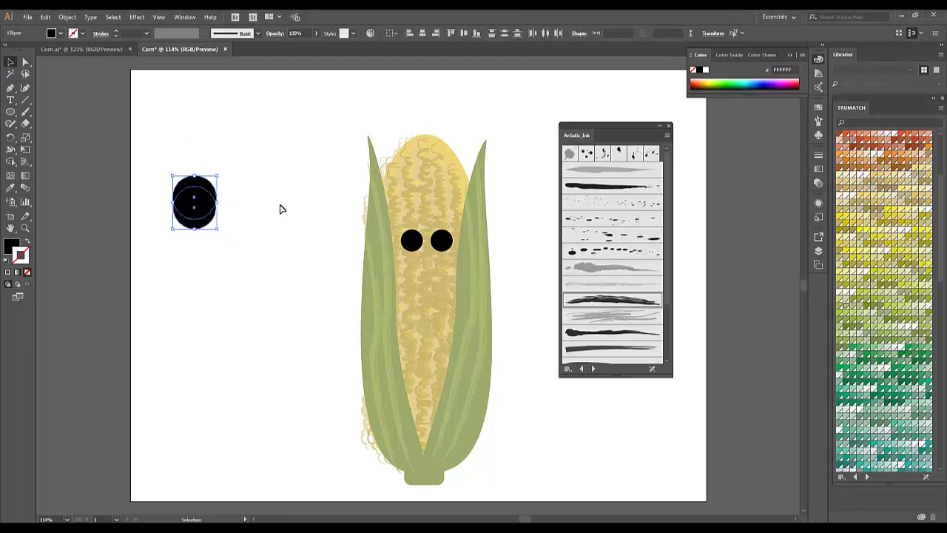
click(185, 17)
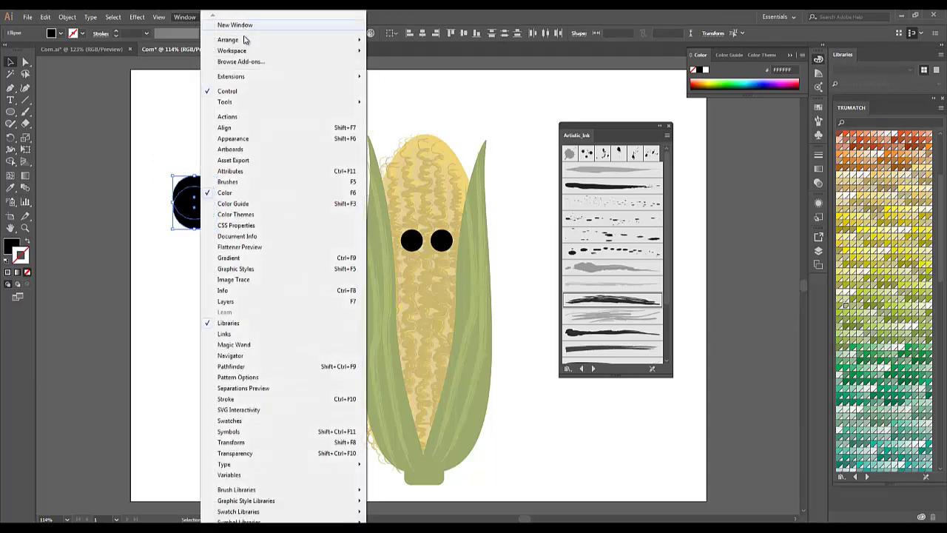
click(271, 368)
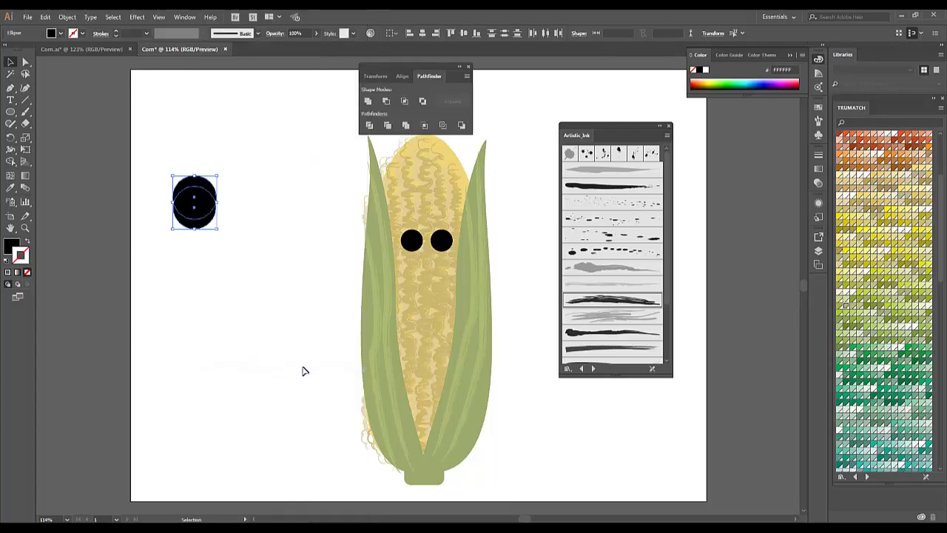
click(386, 102)
Step: Place the crescent at a smaller size below the eyes as a smile, and move the Pathfinder panel clear of the corn
drag(196, 225, 430, 281)
click(538, 285)
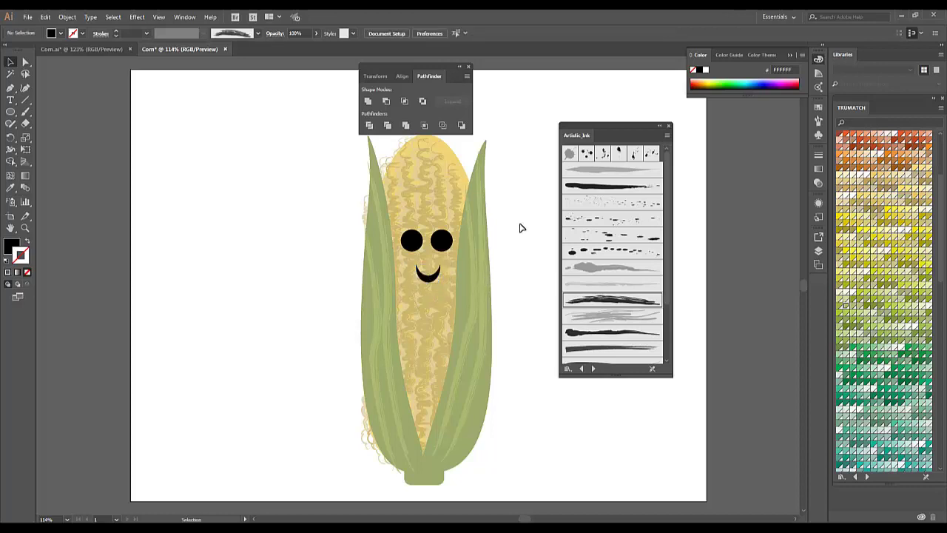
drag(144, 132, 160, 130)
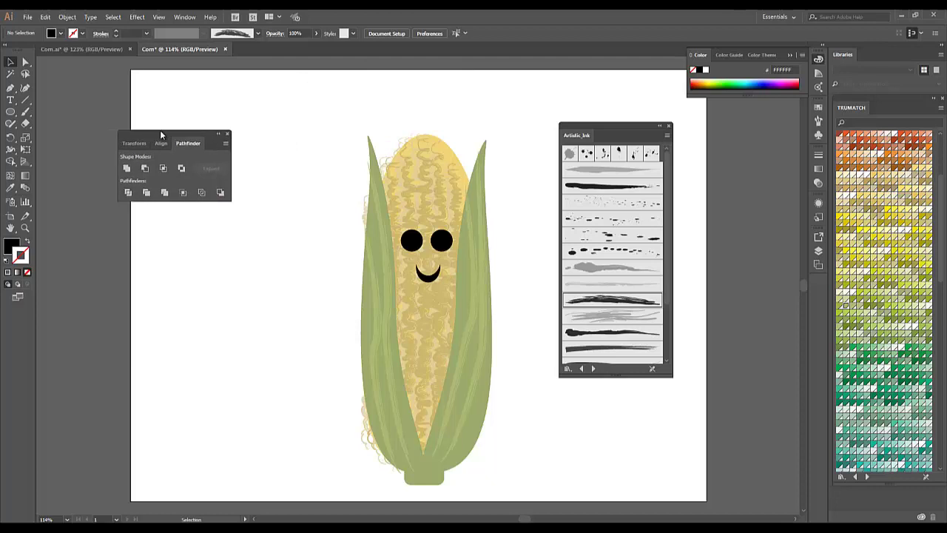